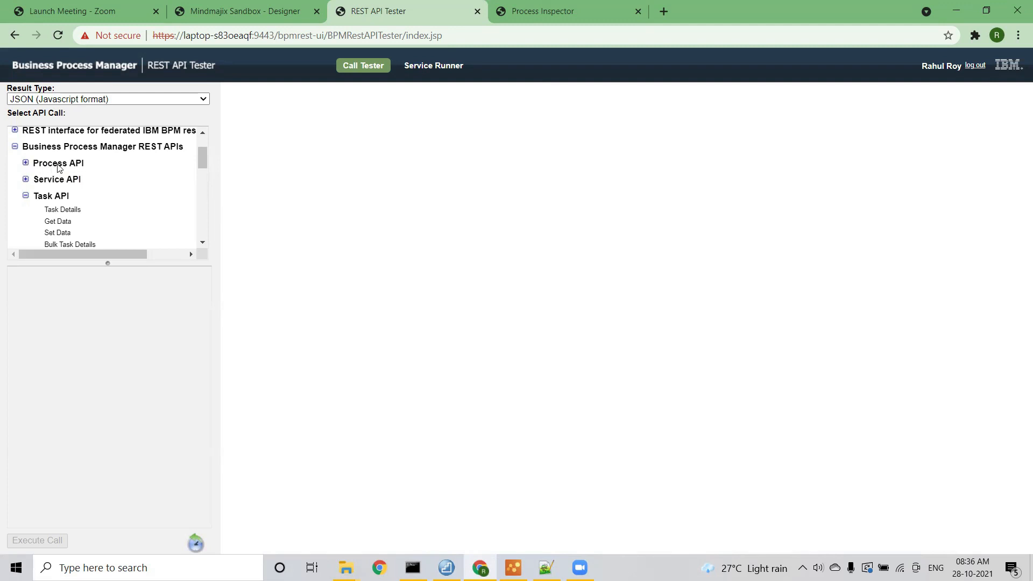
Expand the Service API group and review its Start Service, Resume Service and Get Data calls.
left_click(26, 181)
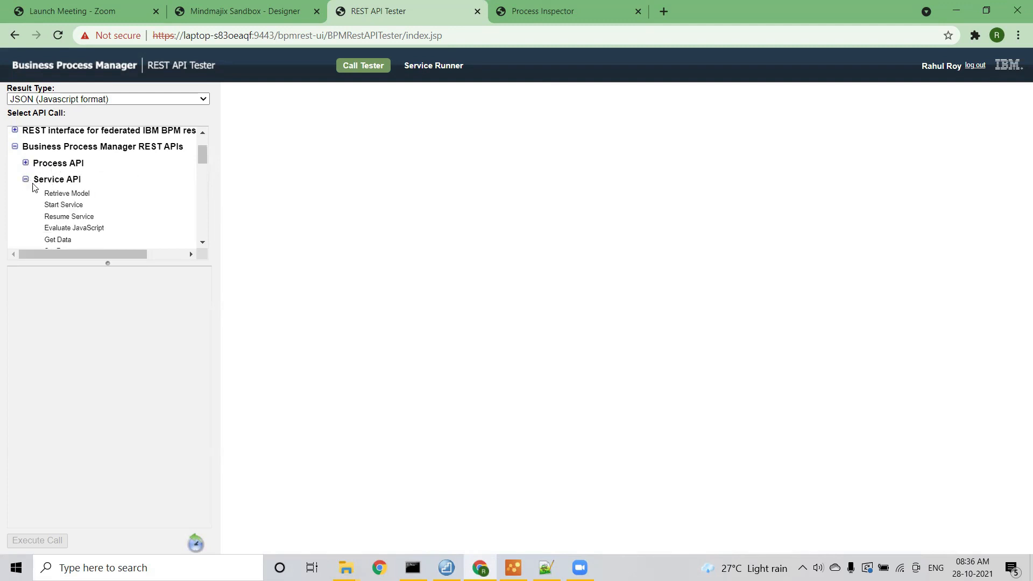
left_click(65, 207)
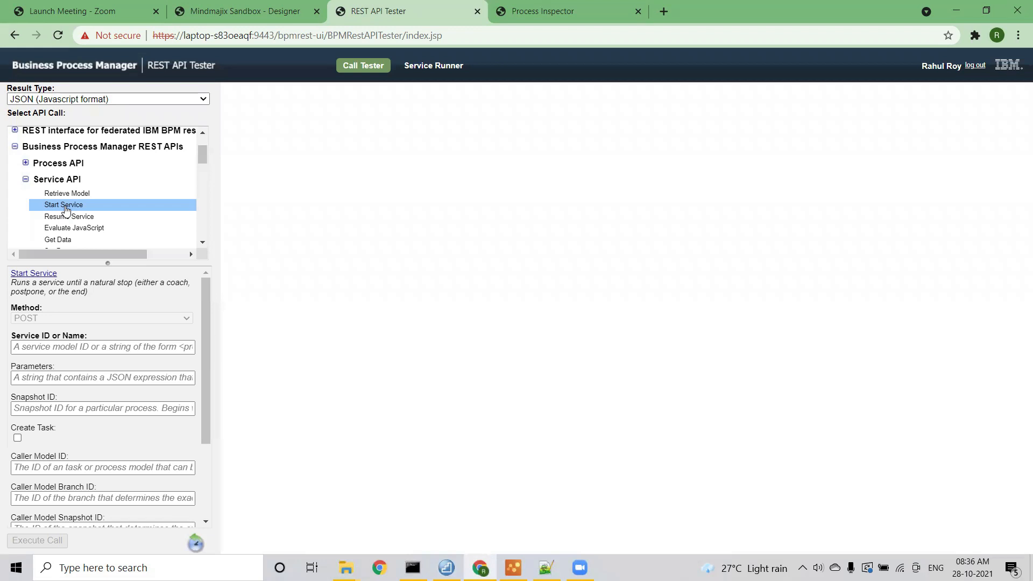
left_click(71, 221)
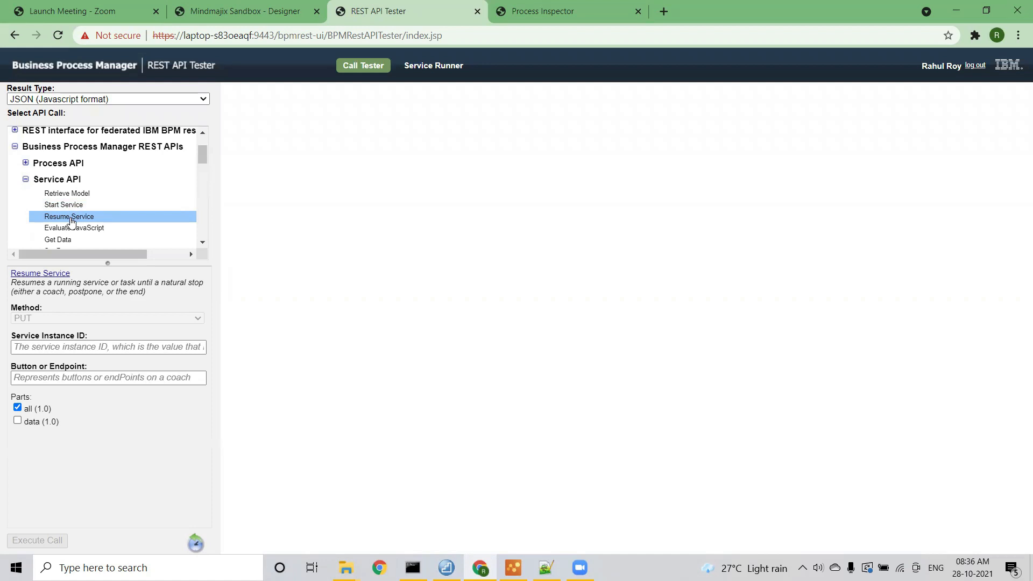
left_click(62, 242)
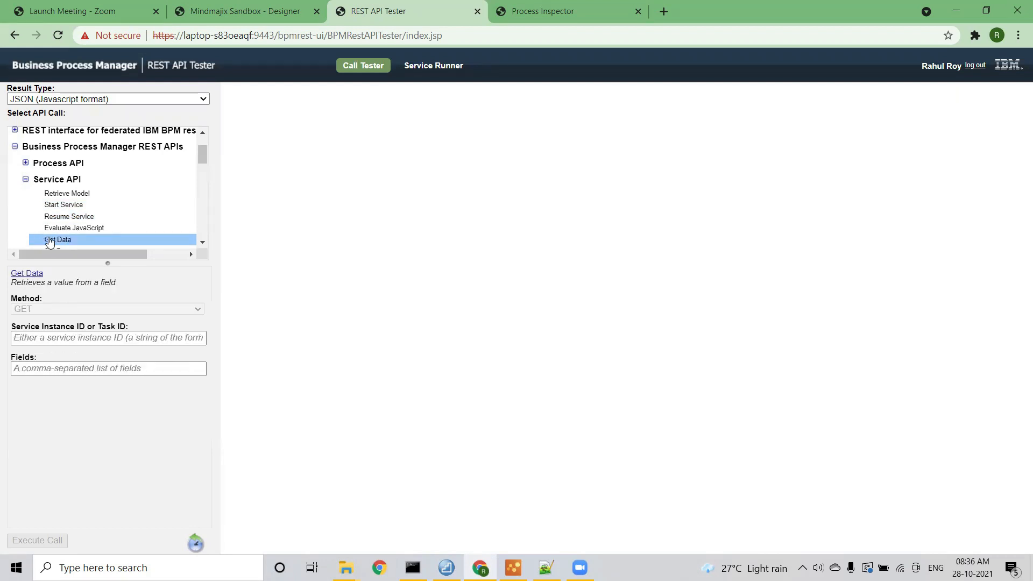
Examine the Service Instance ID or Task ID and Fields parameters of the Service API's Get Data call.
left_click(77, 335)
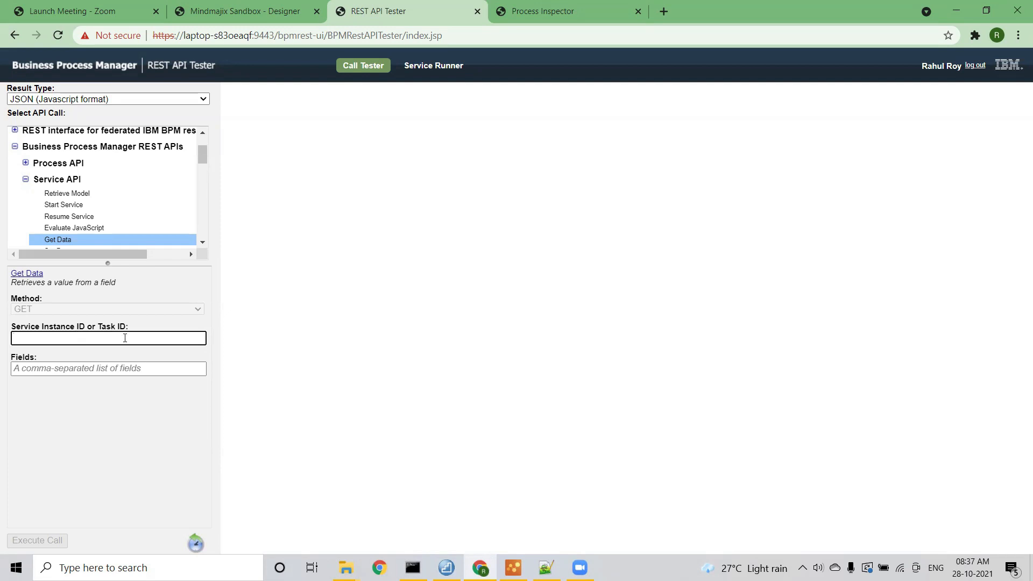
left_click(93, 370)
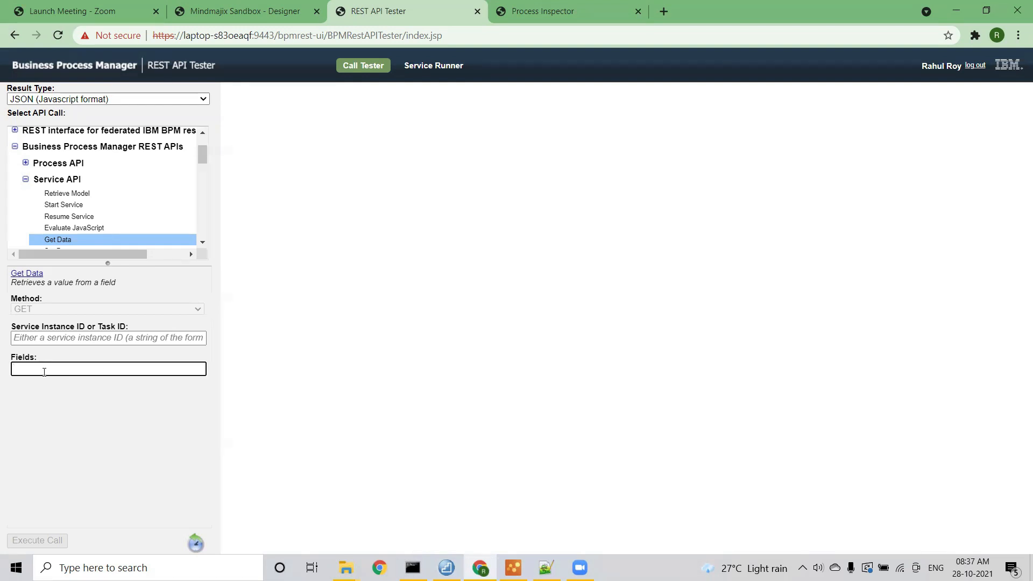
left_click(80, 338)
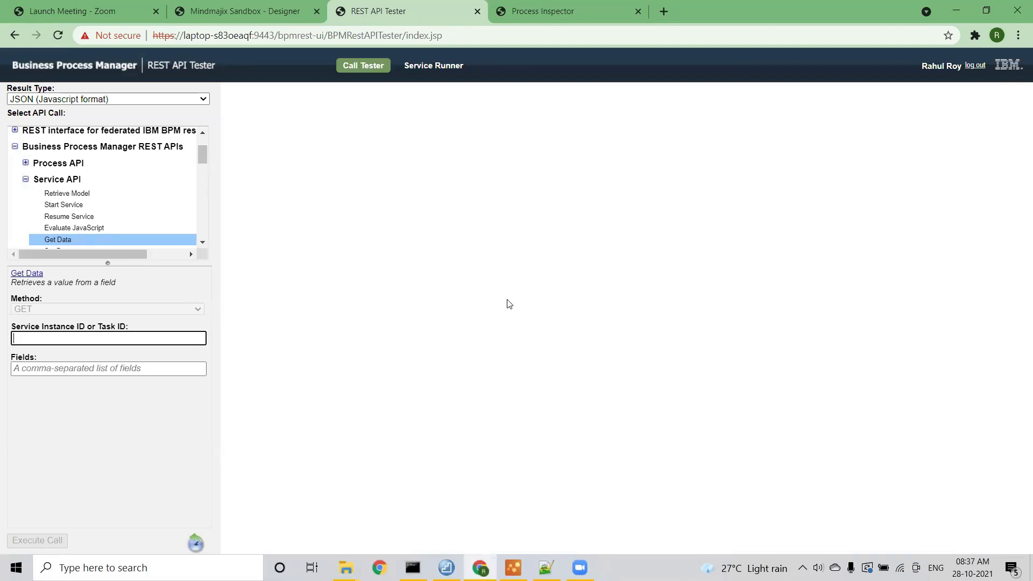
left_click(203, 242)
left_click(203, 242)
left_click(203, 242)
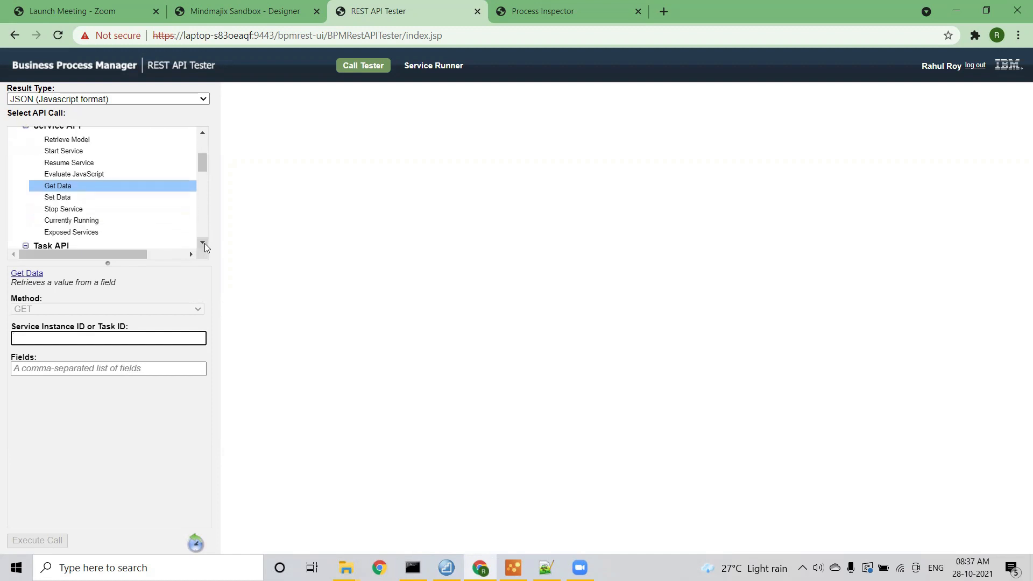
scroll(190, 251, "down", 1)
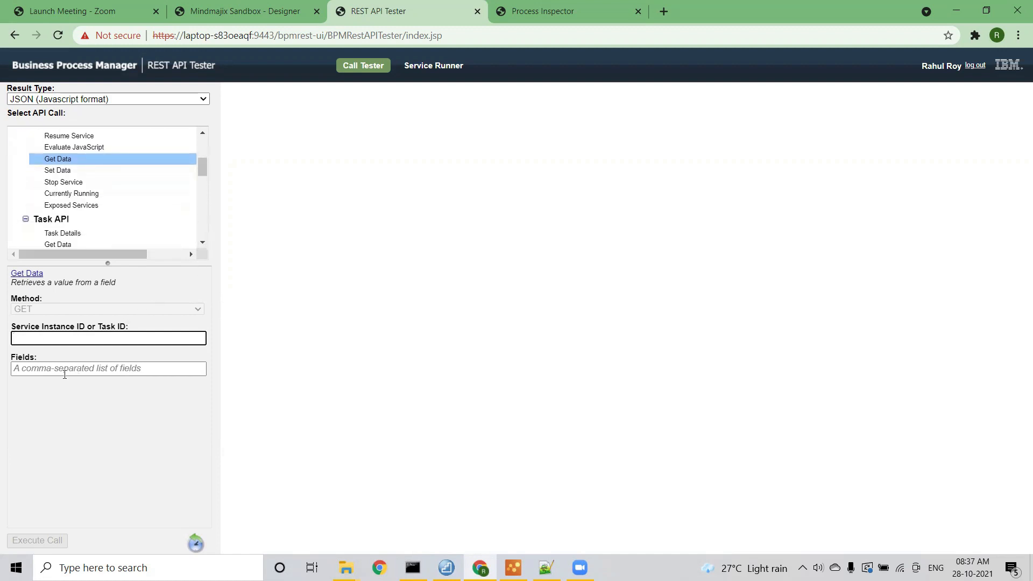
key("Tab")
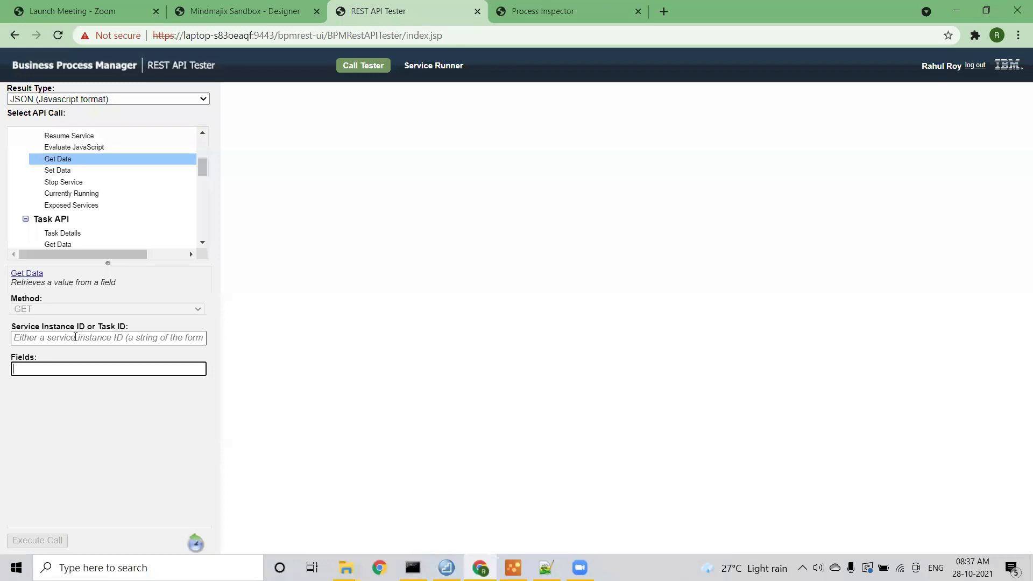
left_click(75, 337)
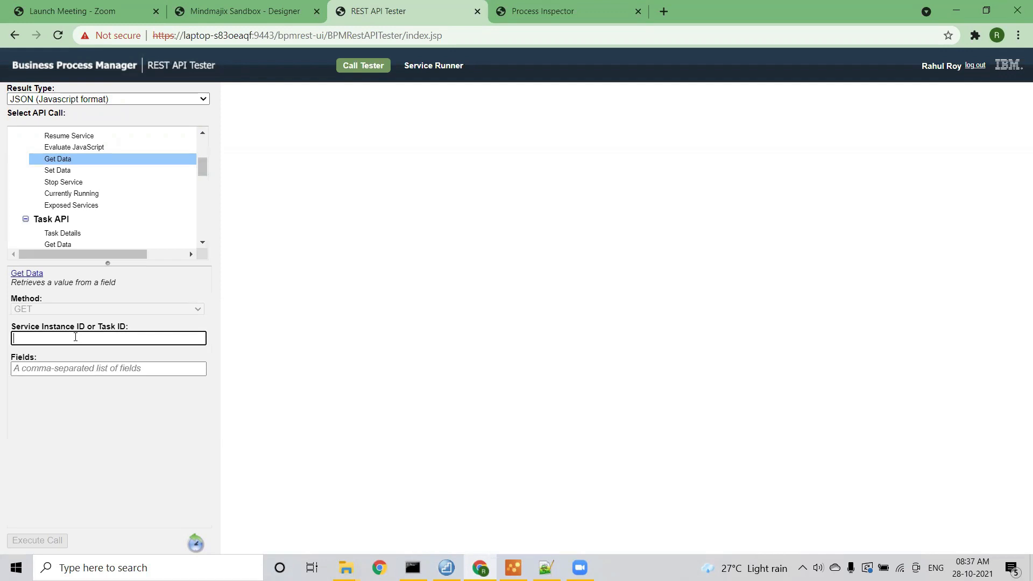
left_click(75, 367)
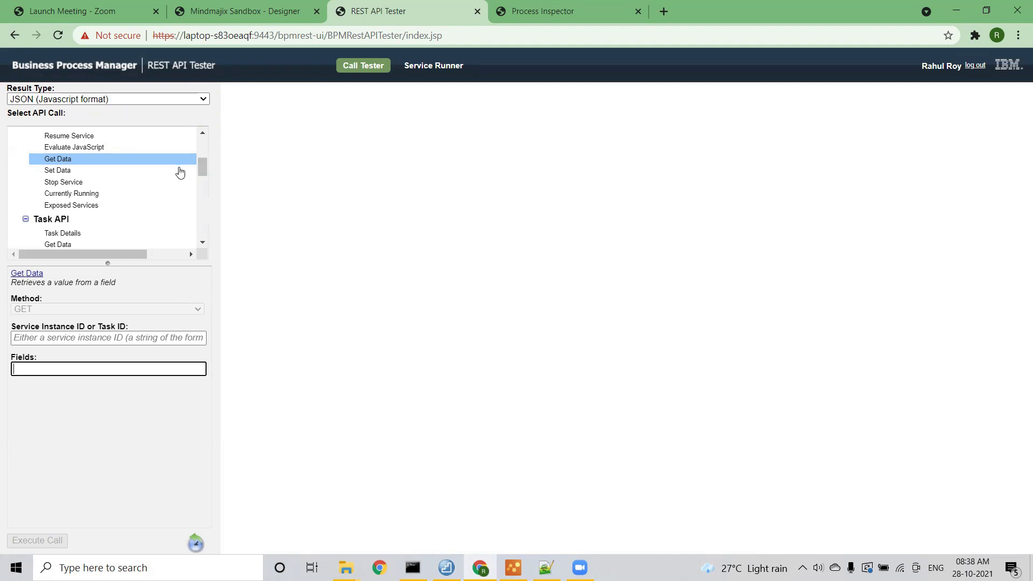
Collapse the Service API group and open the Task Details call of the Task API, ready for a Task ID.
left_click_drag(202, 170, 202, 156)
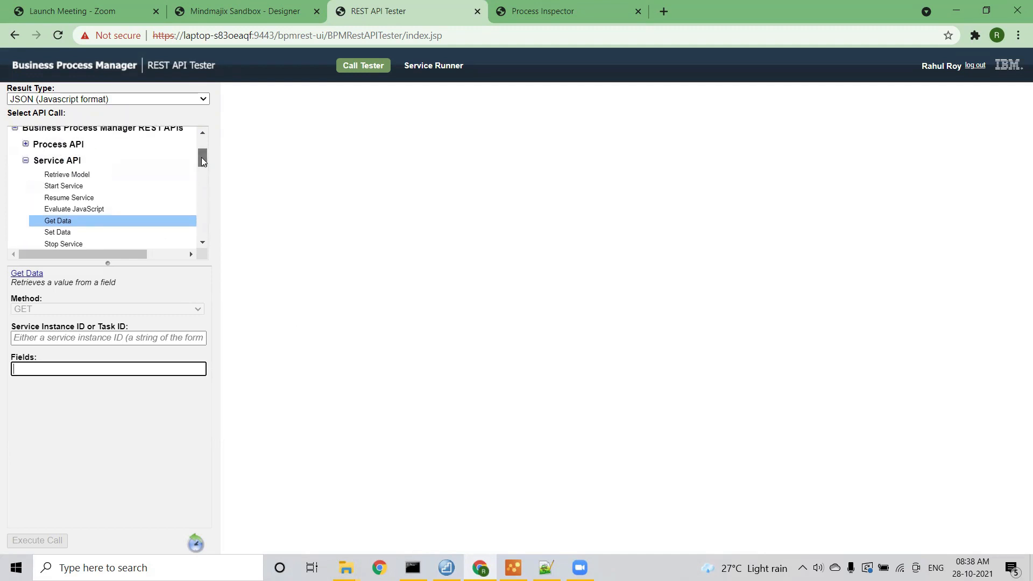
left_click(25, 160)
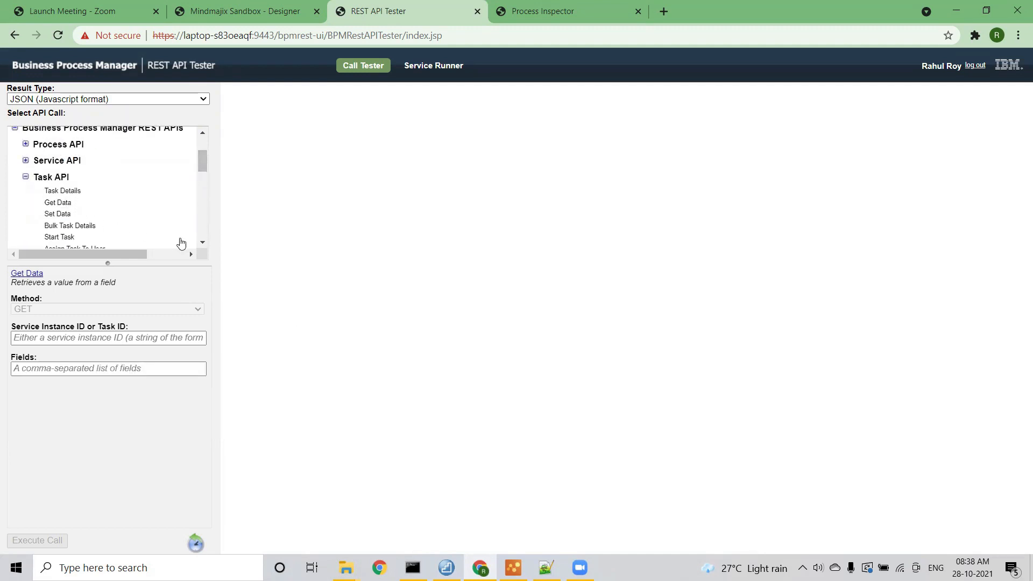
left_click(203, 243)
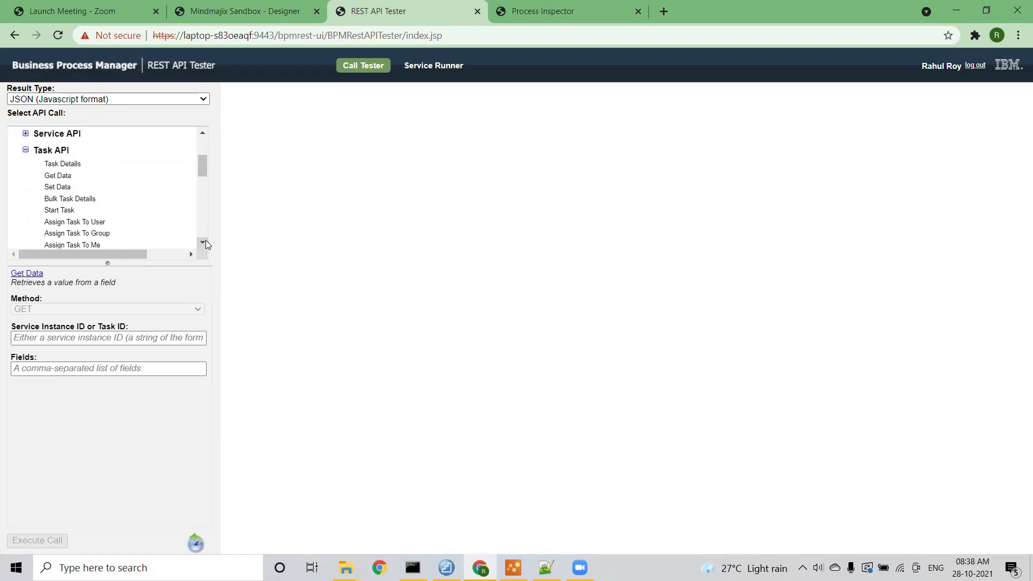
left_click(63, 168)
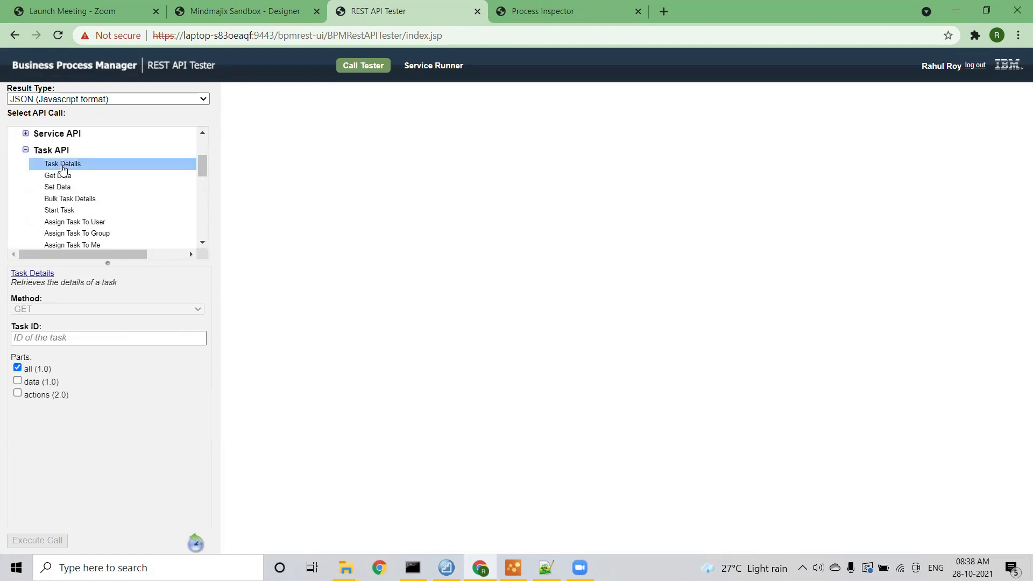
left_click(60, 339)
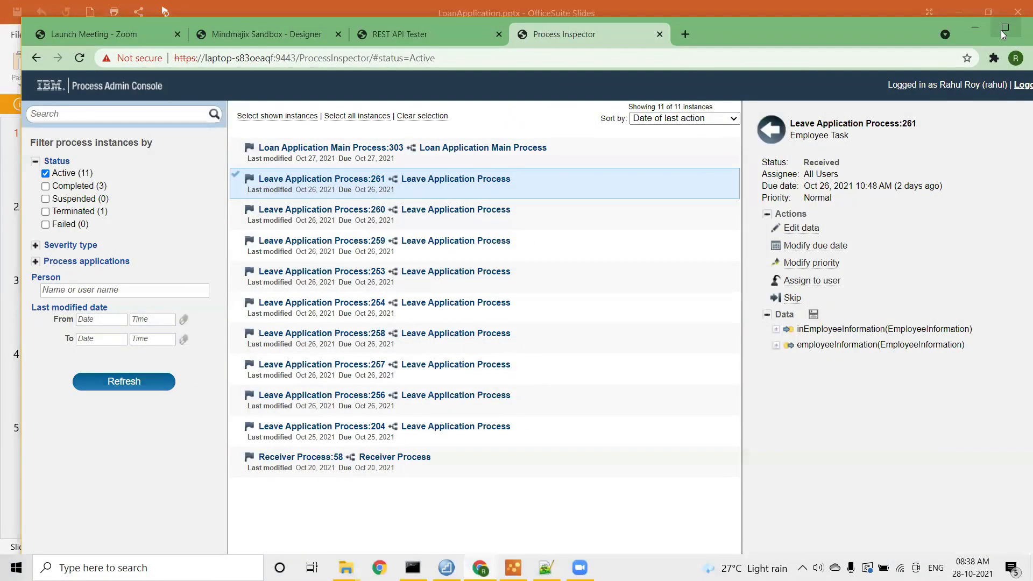
Switch to Process Inspector and list the tasks of the Leave Application Process:261 instance to look up the task ID.
left_click(1002, 32)
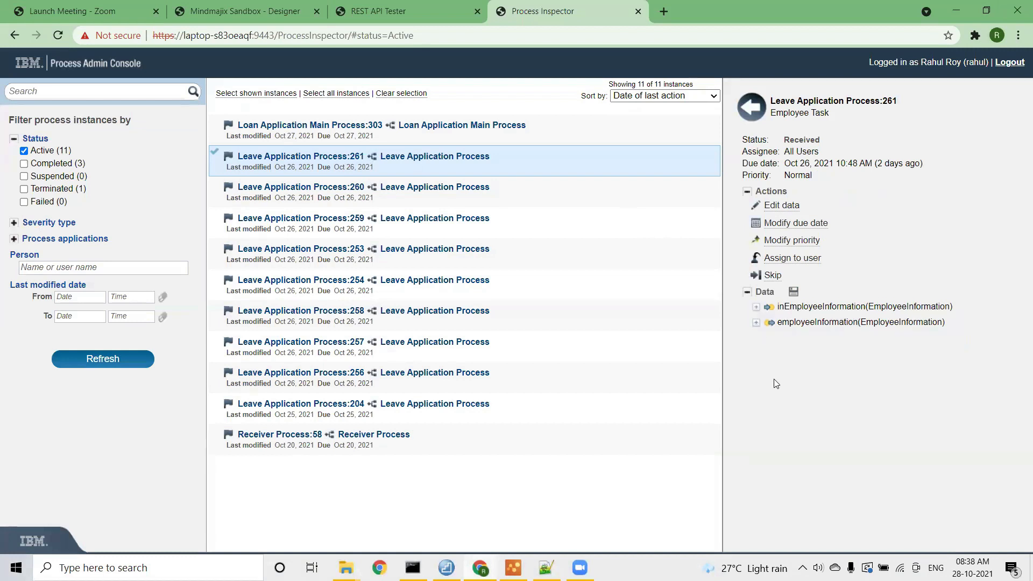
left_click(747, 298)
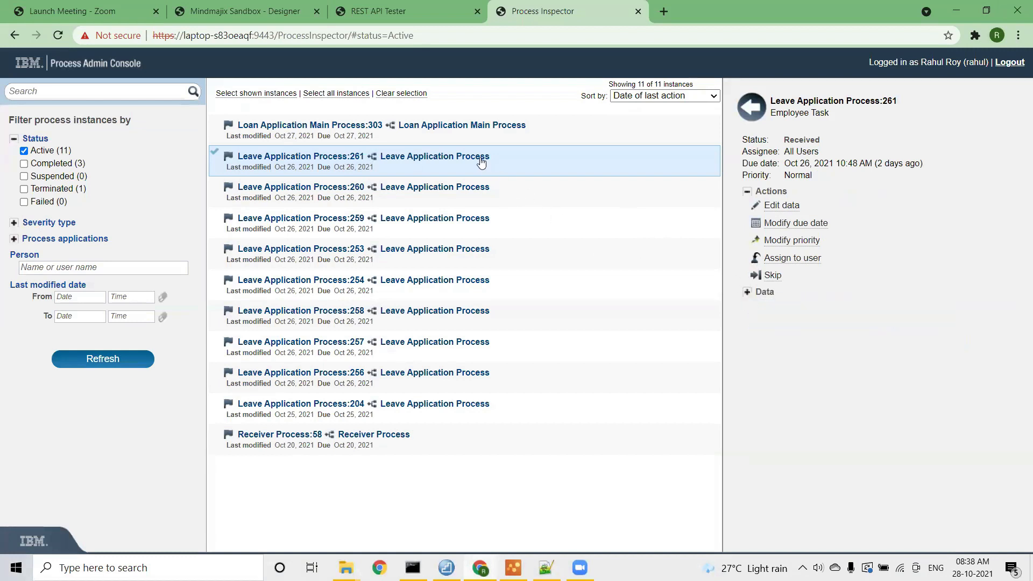
left_click(473, 165)
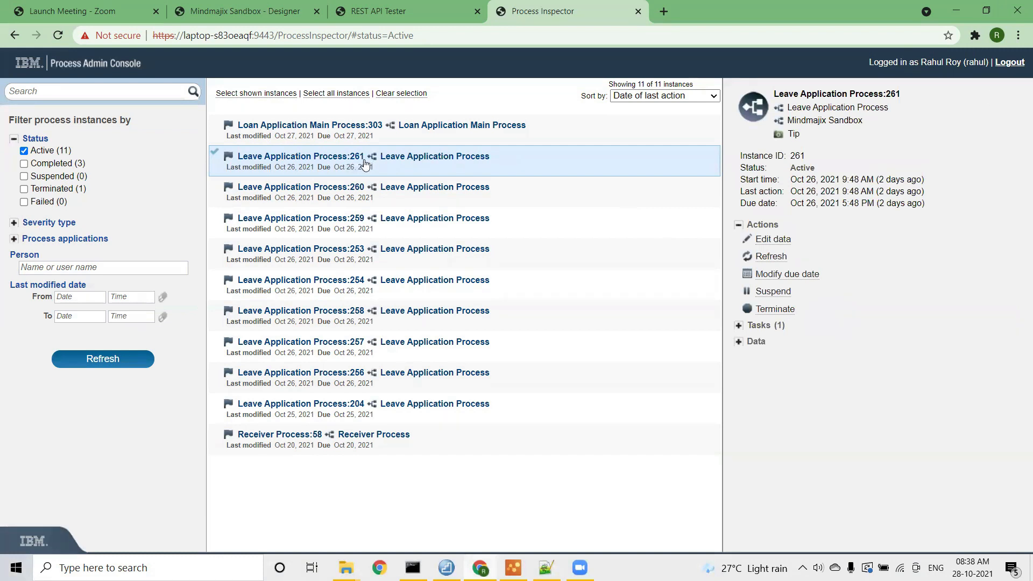
left_click(738, 326)
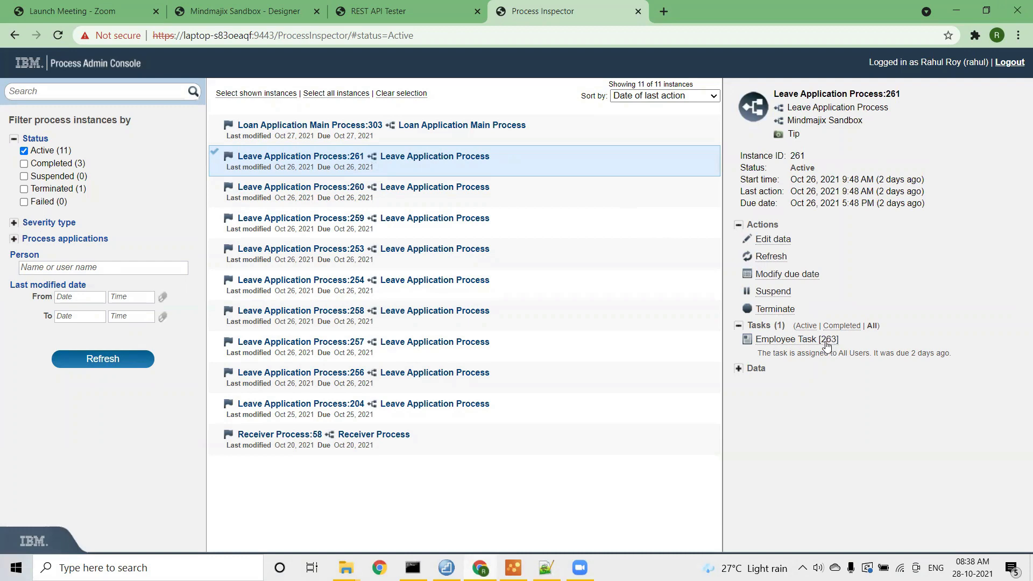
Return to the REST API Tester and execute the Task Details call with Task ID 263.
left_click(356, 20)
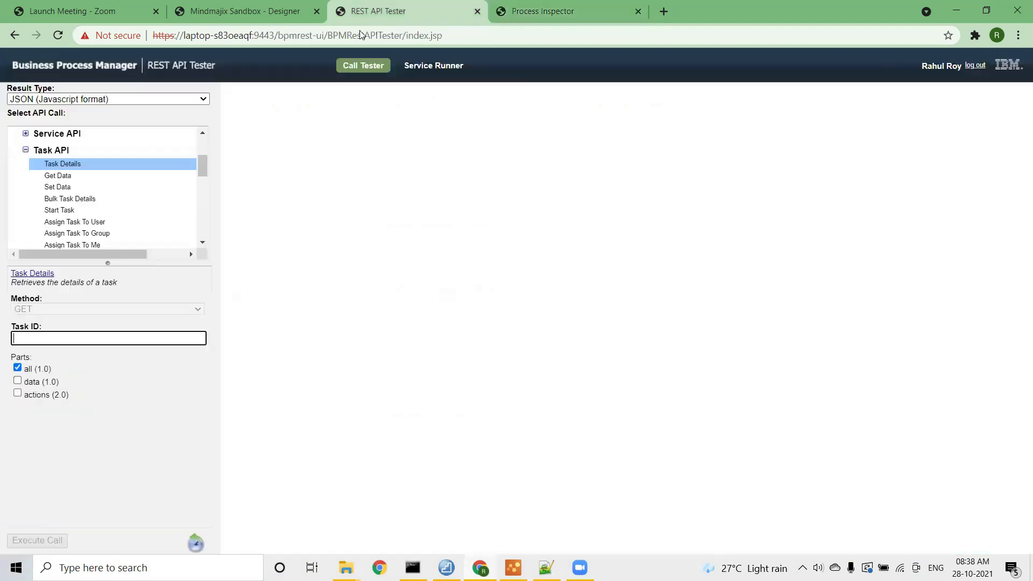
type("263")
left_click(37, 540)
Examine the Task Details response, including the process instance name, priority, display name, variables and assignment data.
scroll(559, 388, "down", 4)
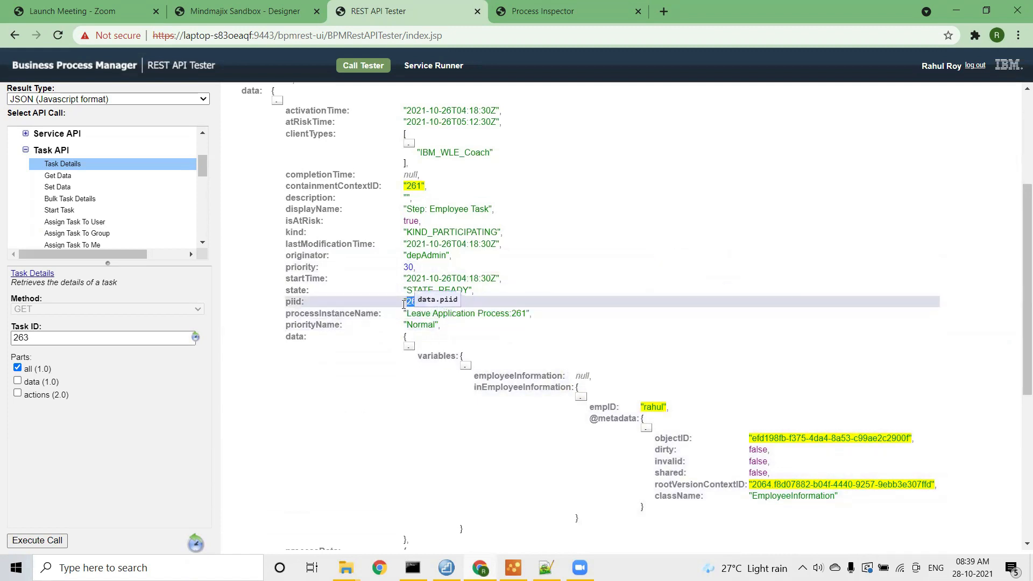
left_click_drag(527, 313, 406, 314)
left_click_drag(429, 321, 404, 324)
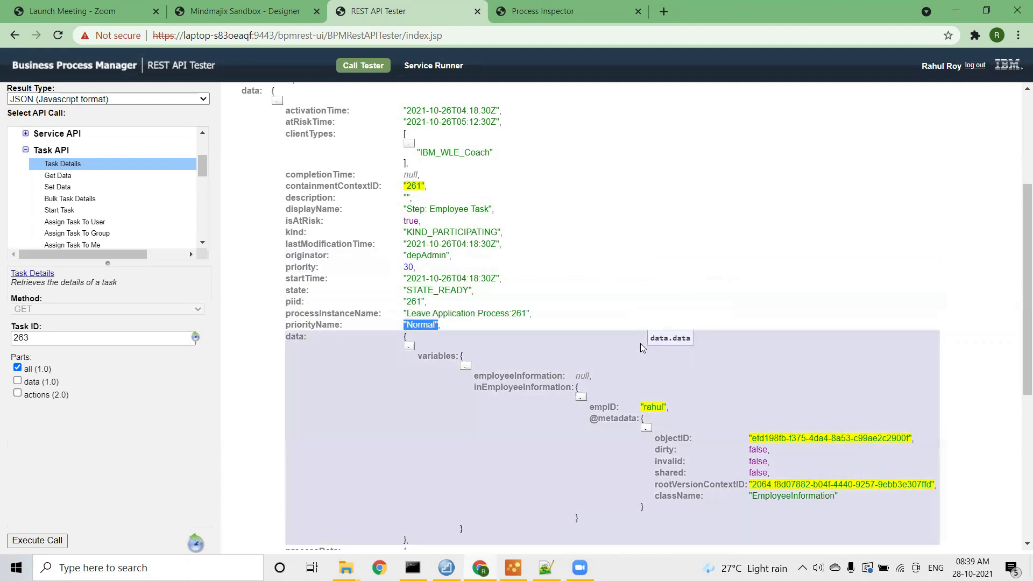
left_click_drag(496, 216, 407, 211)
scroll(708, 344, "down", 2)
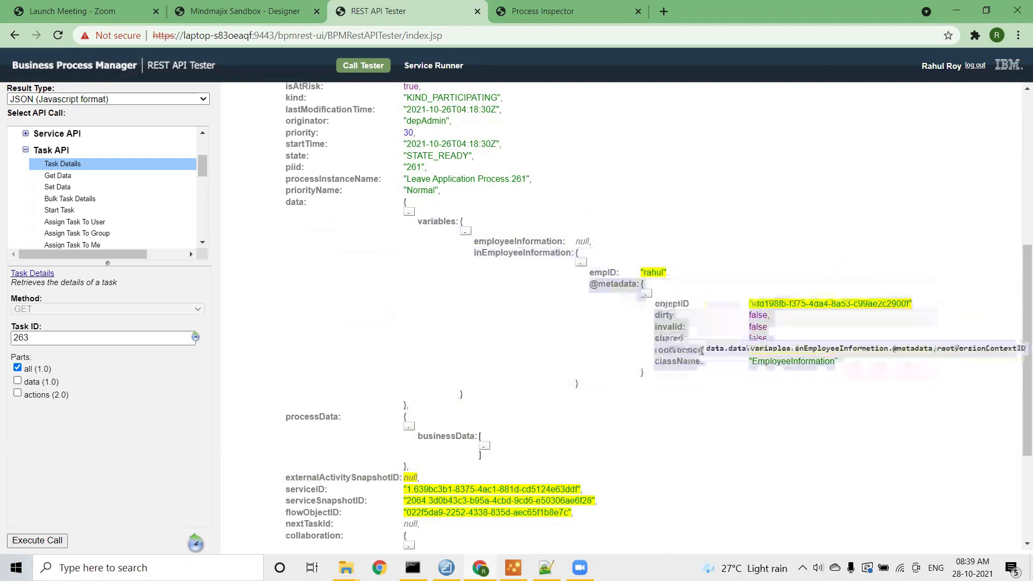
scroll(528, 359, "down", 3)
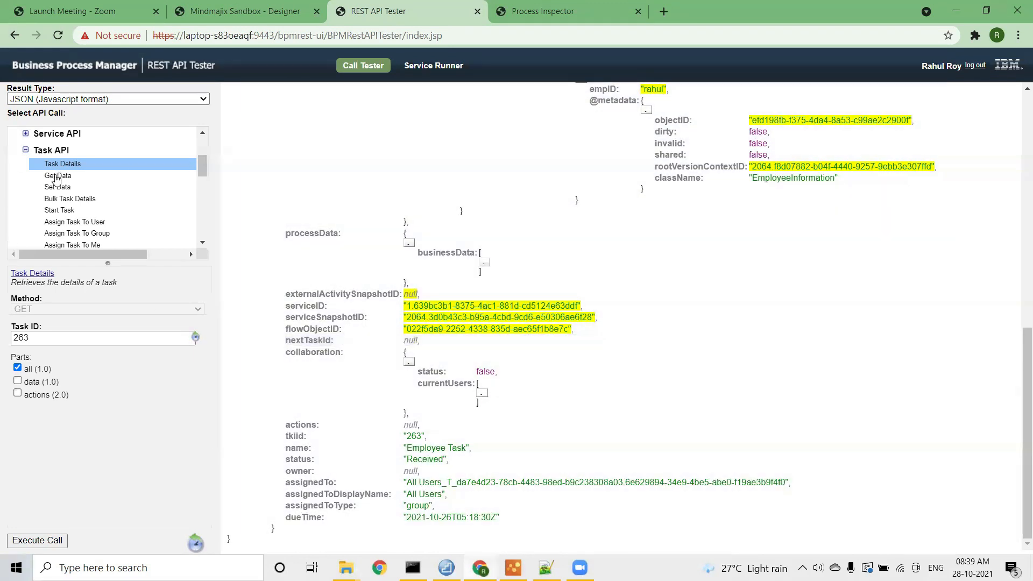
Select the Task API's Get Data call and enter 263 as the Task ID.
left_click(57, 176)
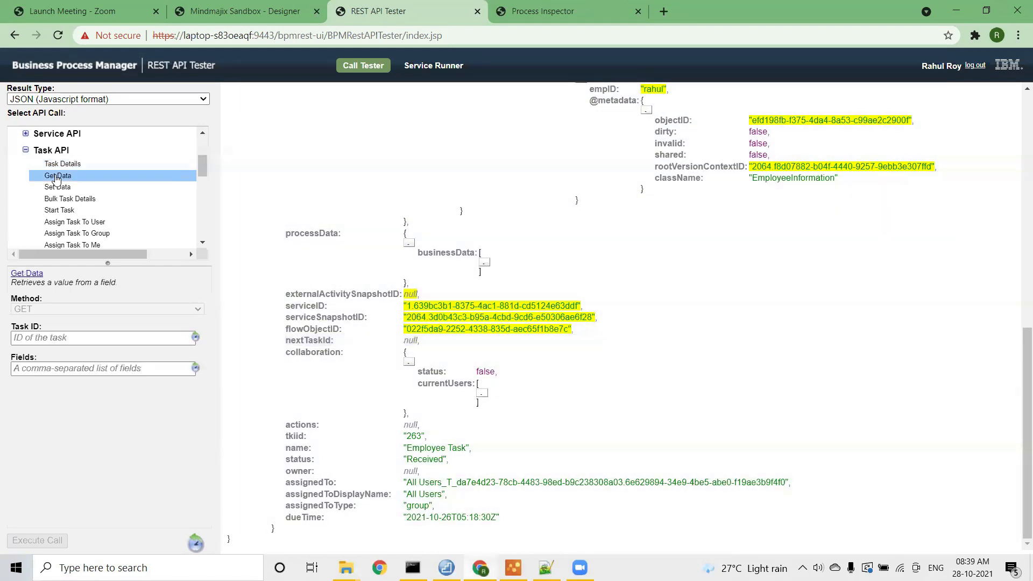
left_click(80, 339)
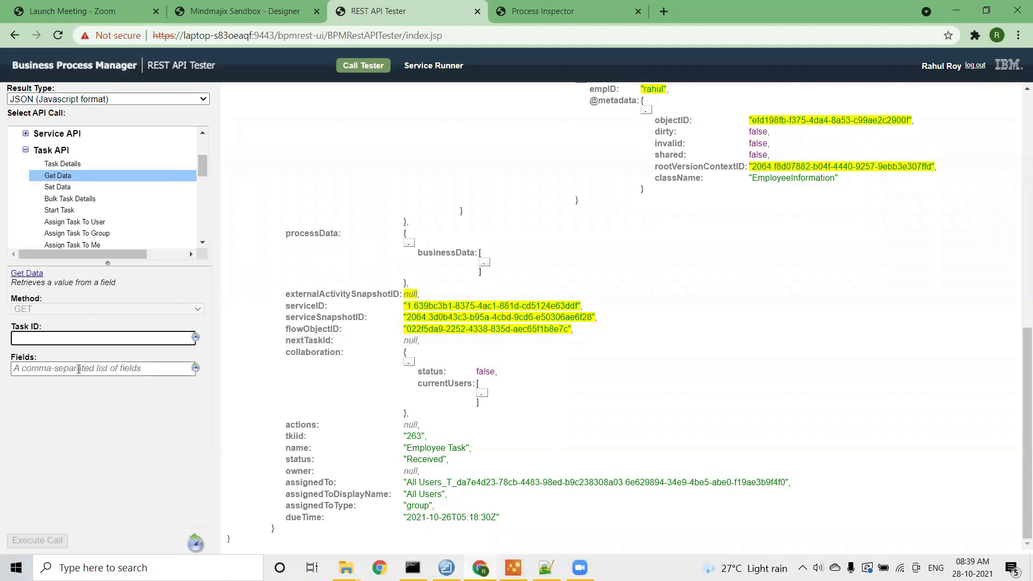
left_click(58, 369)
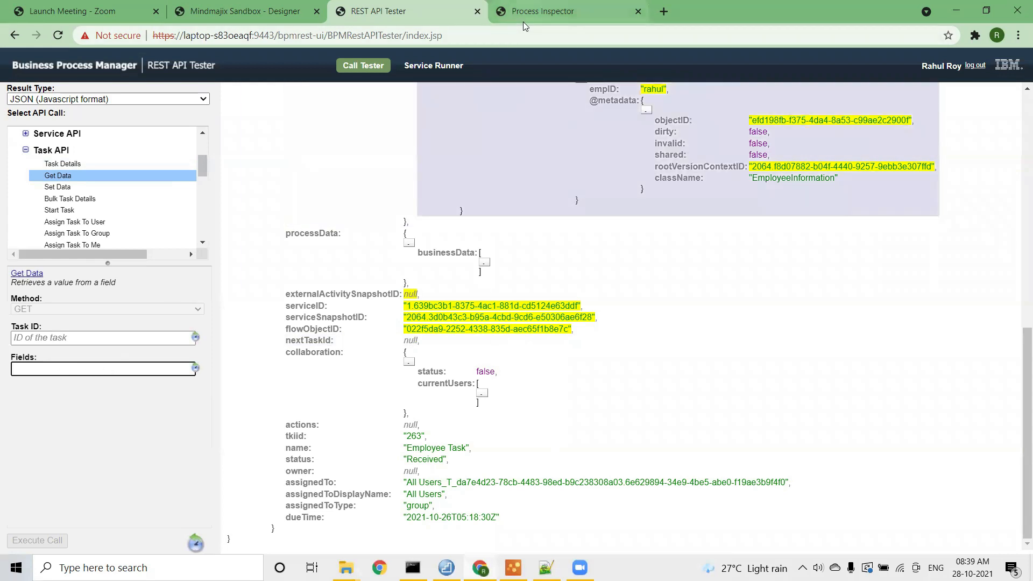
left_click(523, 21)
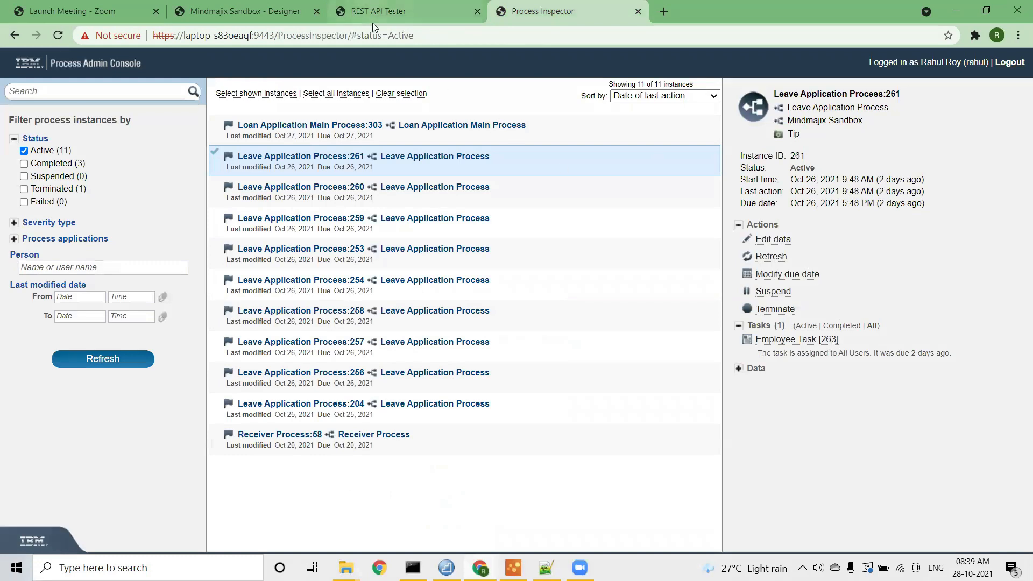
left_click(408, 14)
left_click(46, 338)
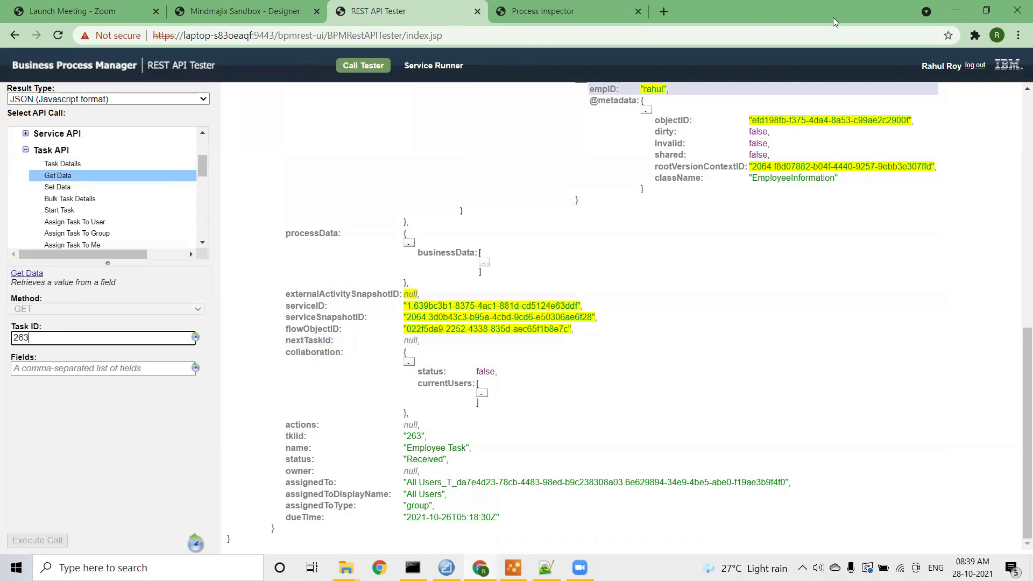
Switch to Process Inspector and open the Employee Task details of Leave Application Process:261.
left_click(986, 11)
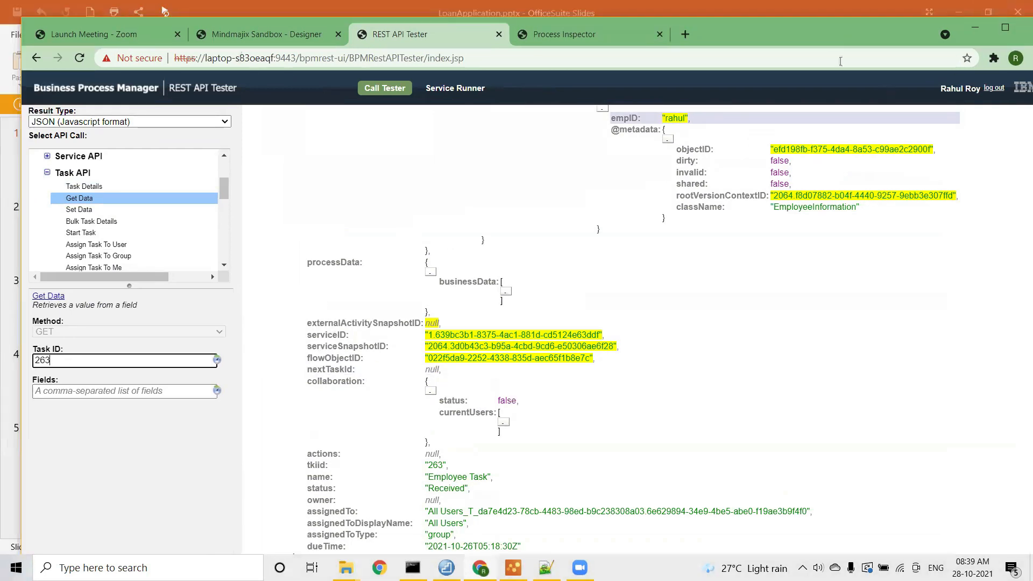
left_click_drag(711, 34, 712, 77)
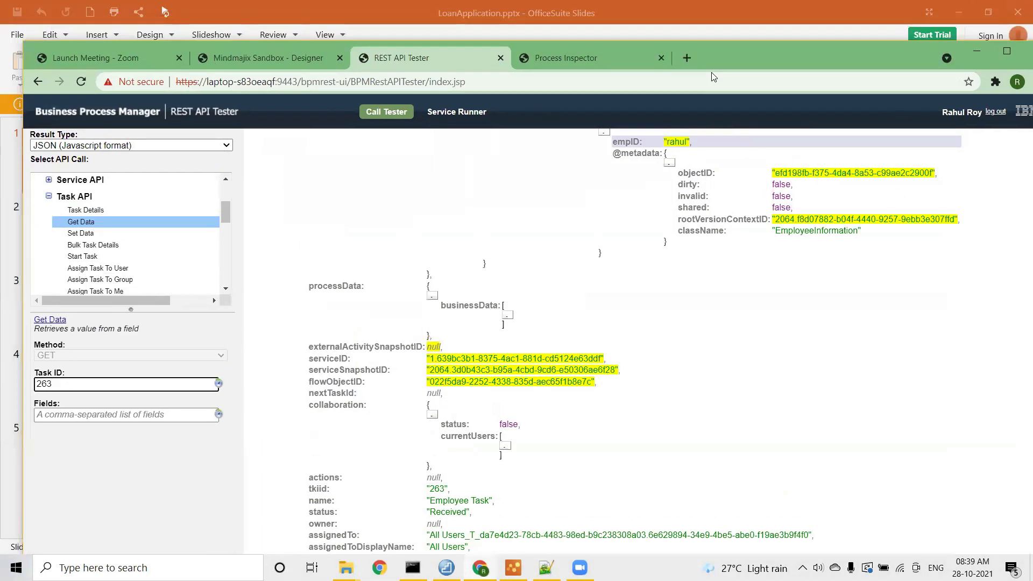
left_click(1007, 52)
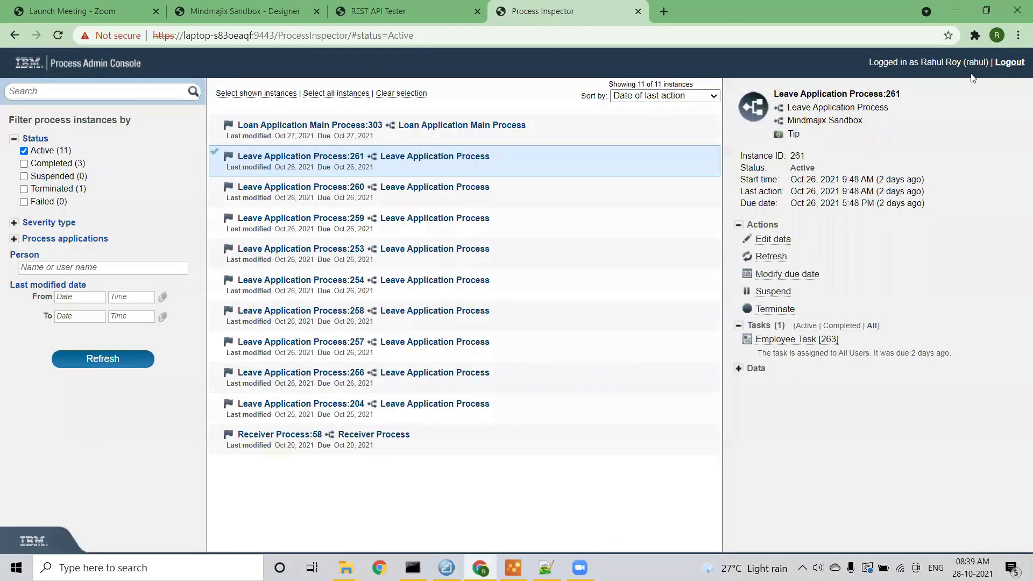
left_click(799, 339)
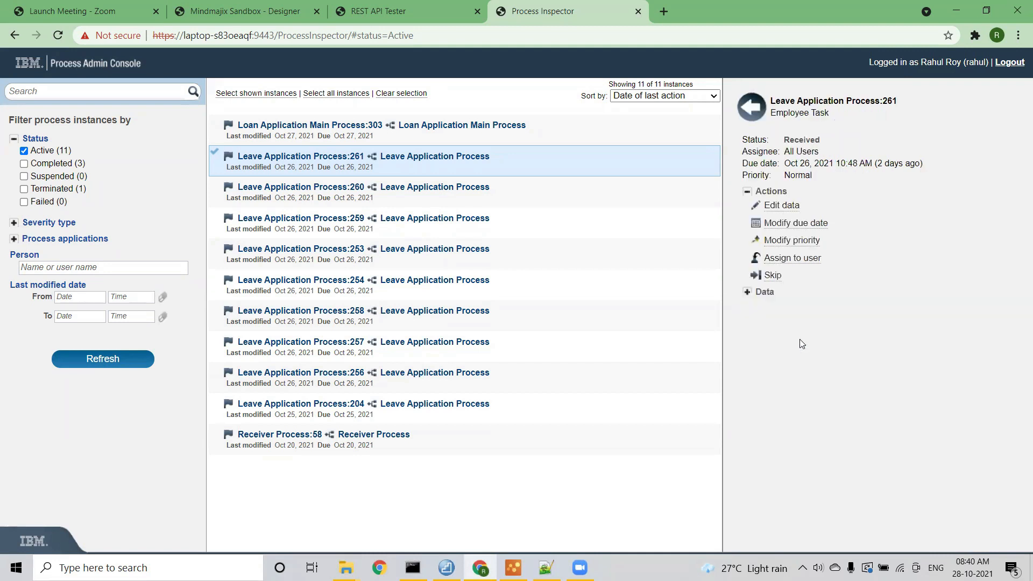
Expand the Employee Task's data to show its inEmployeeInformation and employeeInformation variables.
left_click(747, 291)
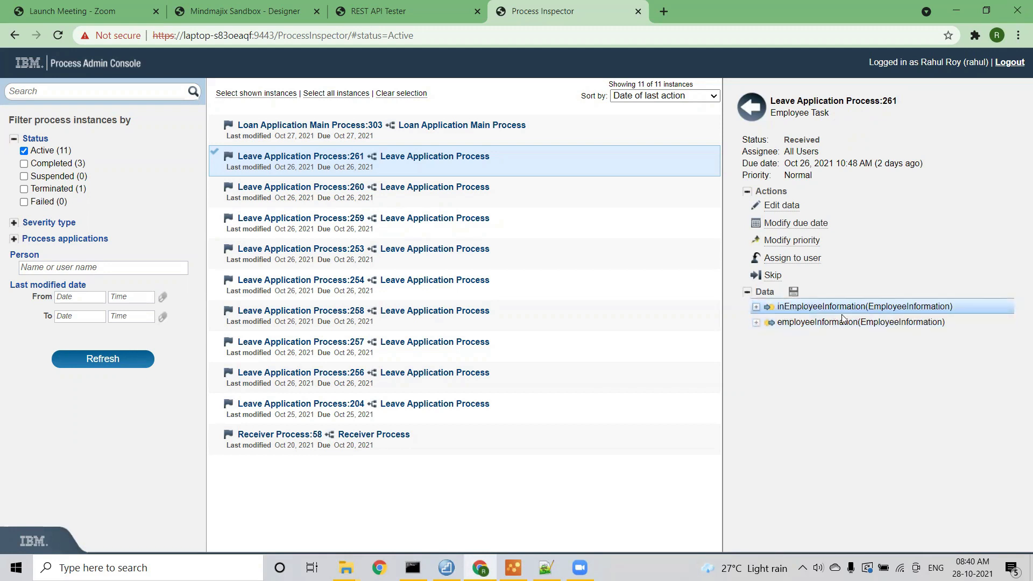
left_click(816, 326)
left_click(768, 310)
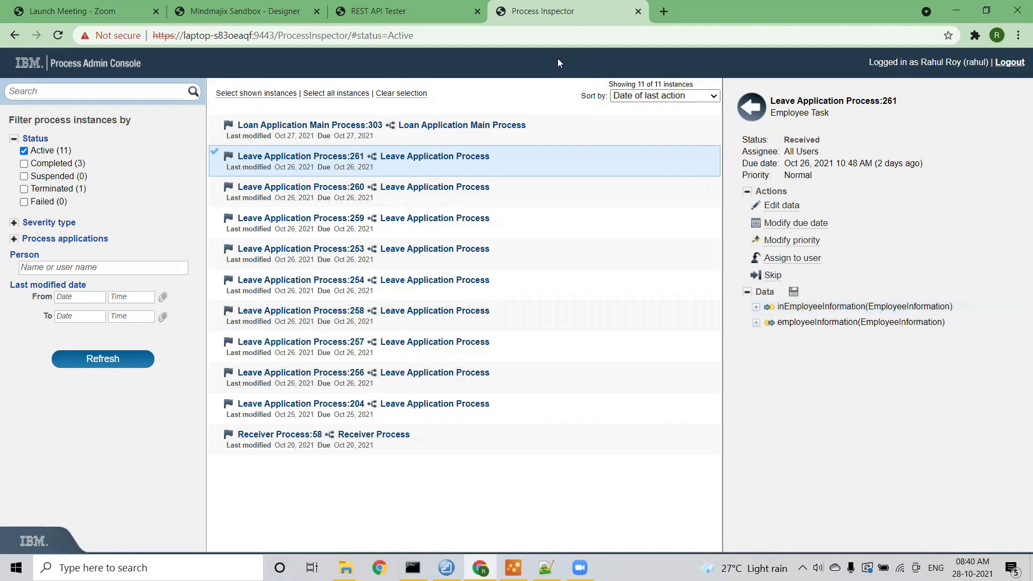
Return to the REST API Tester, enter inEmployeeInformation as the field and execute the Get Data call for task 263.
left_click(405, 21)
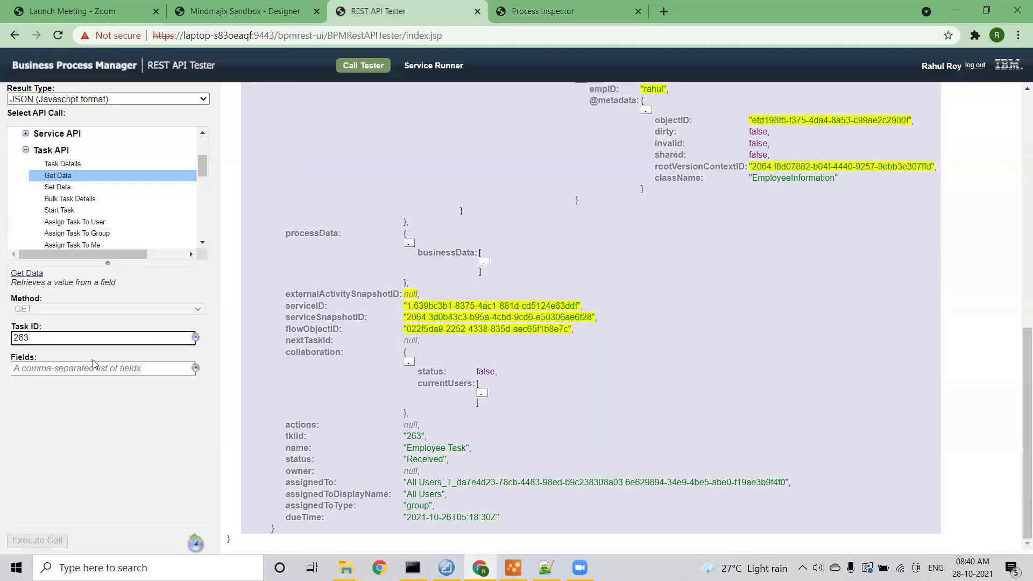
left_click(84, 369)
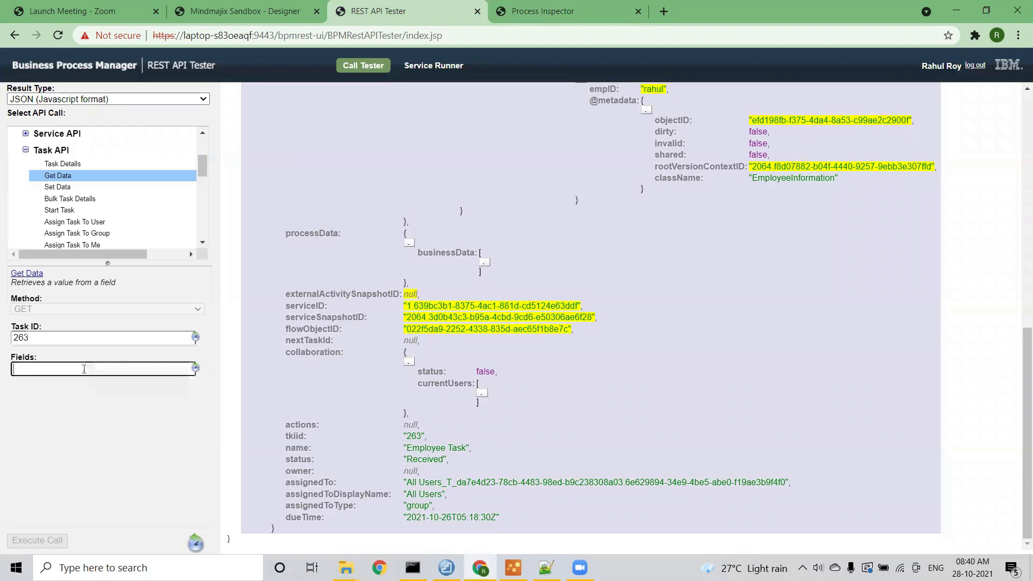
type("in")
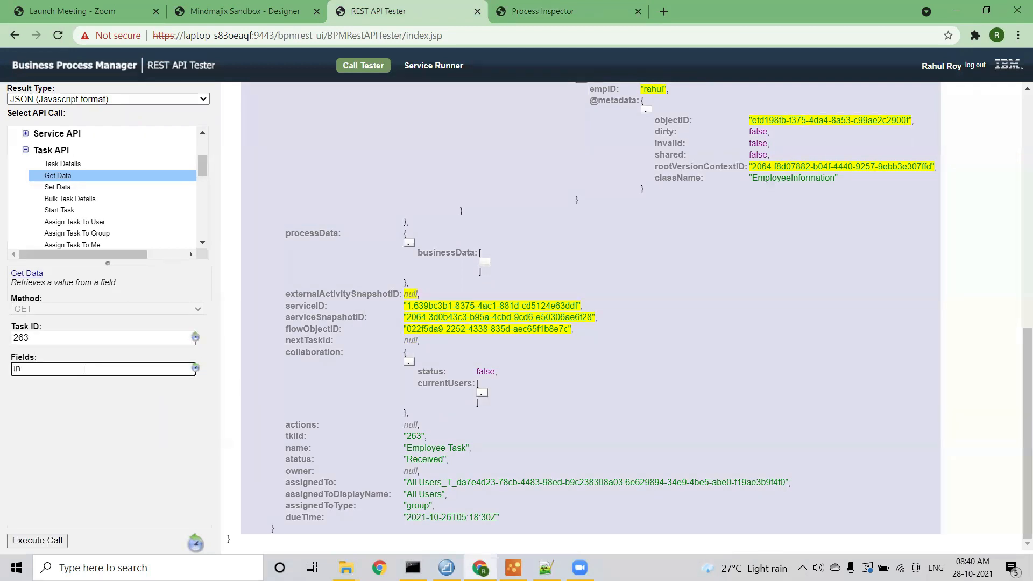
type("EmployeeInformation")
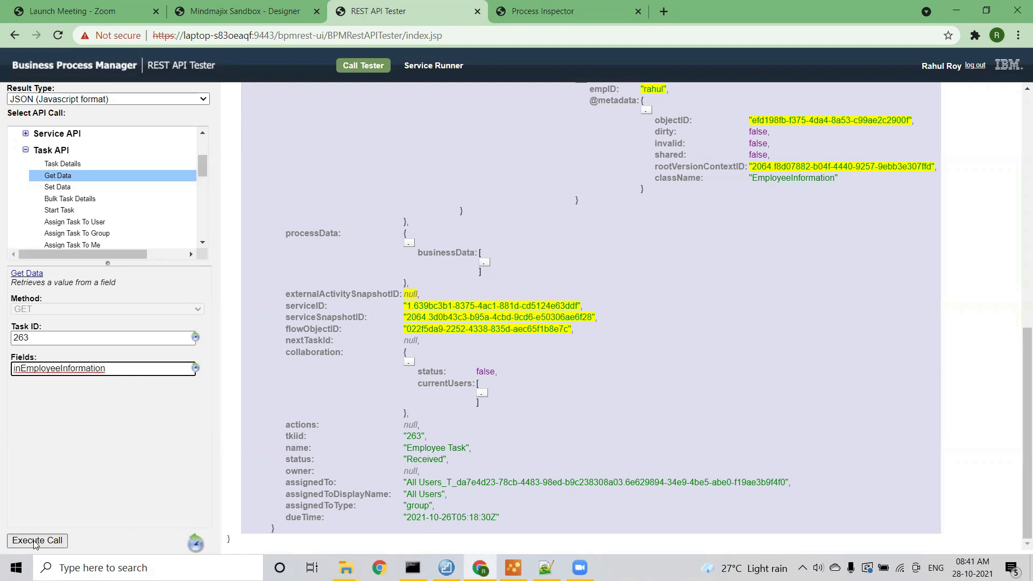
left_click(34, 541)
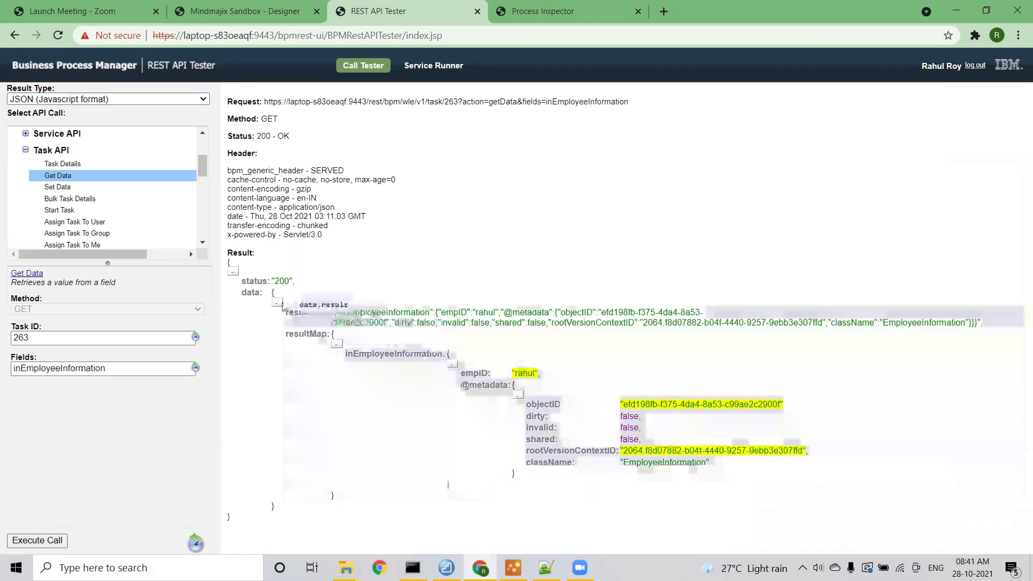
Examine the Get Data response, including its status, the result string, the empID value and the object metadata.
left_click_drag(300, 138, 236, 134)
left_click(236, 135)
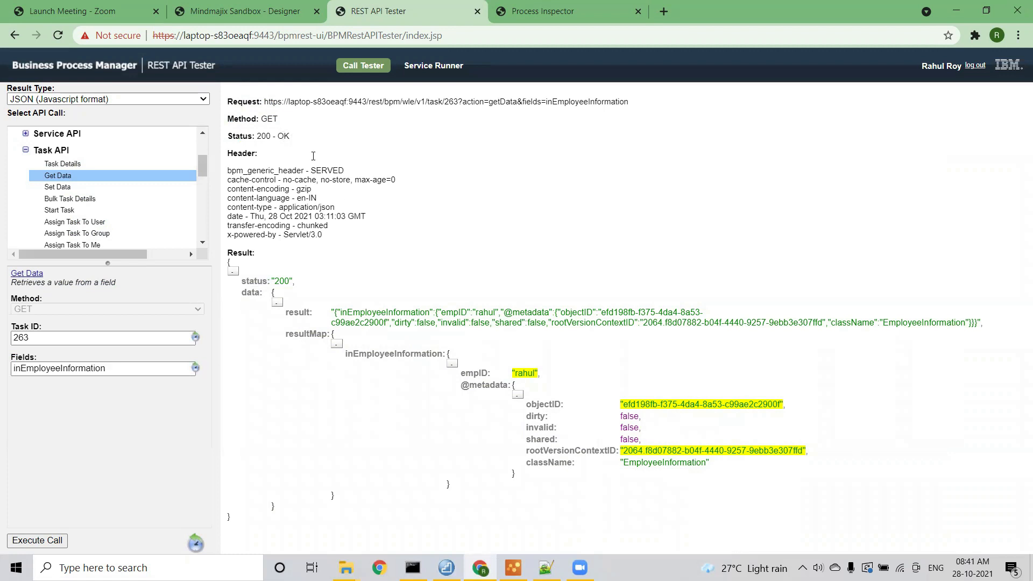
left_click_drag(334, 313, 852, 324)
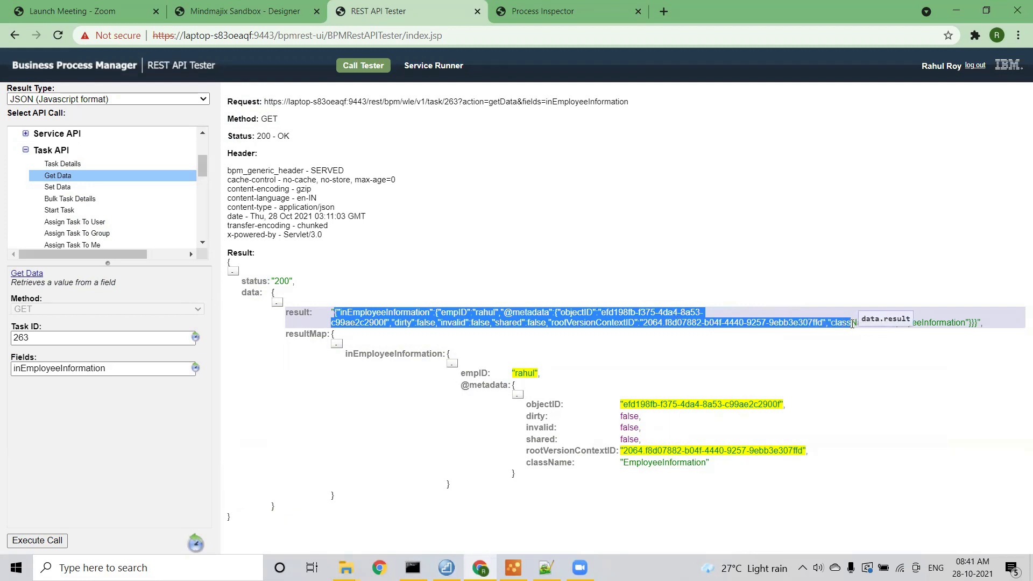
left_click(398, 315)
left_click_drag(347, 312, 477, 311)
left_click(473, 312)
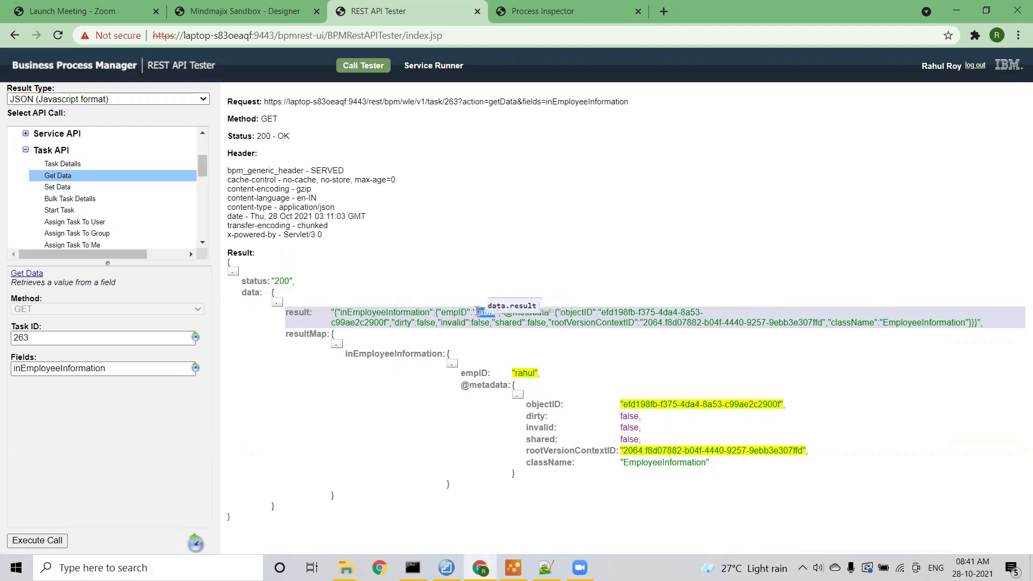
left_click(478, 312)
left_click_drag(561, 313, 877, 325)
left_click(877, 324)
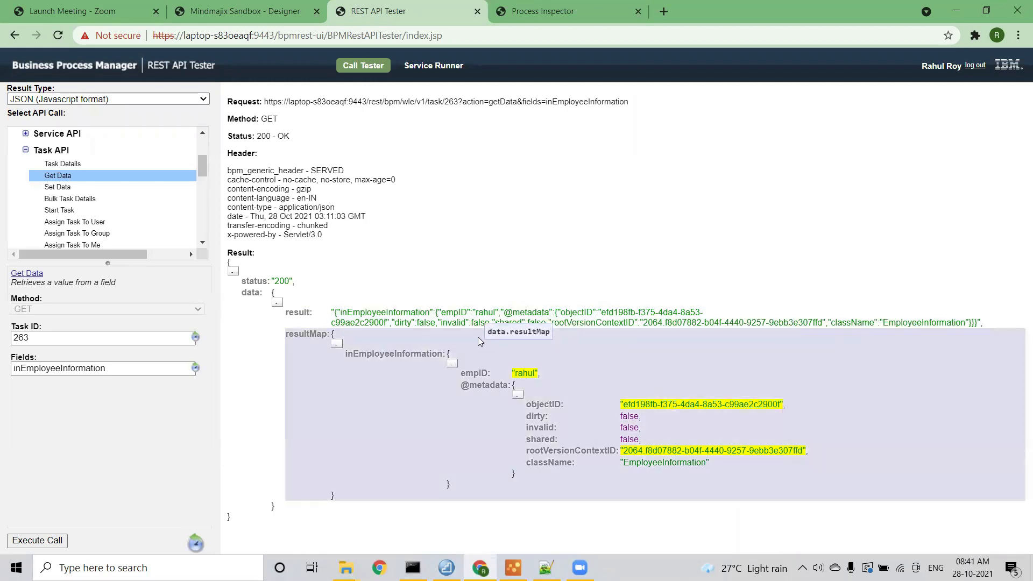
Expand inEmployeeInformation in Process Inspector and compare its fields with the empID entry in the REST API Tester's response.
left_click(515, 22)
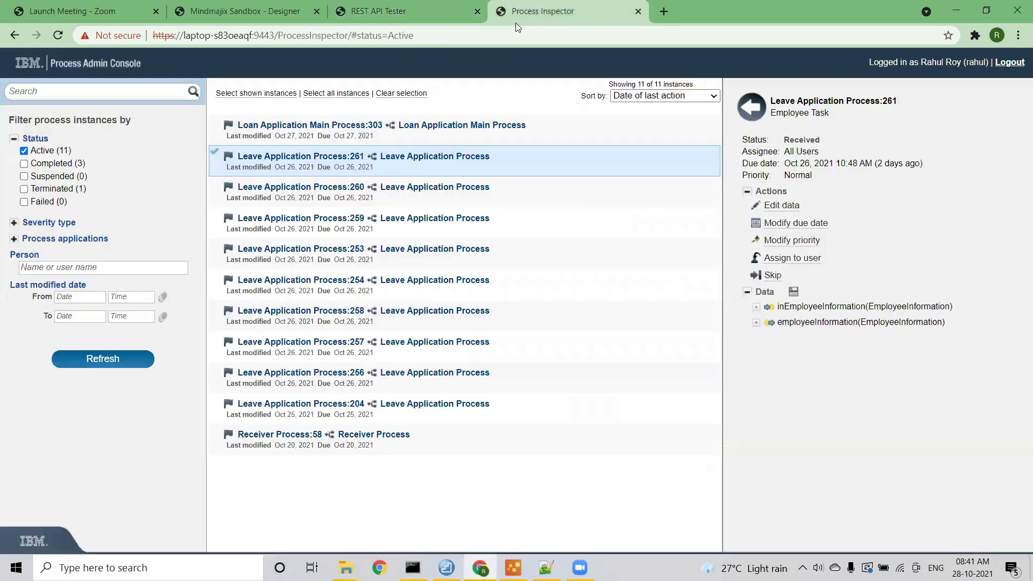
left_click(755, 307)
left_click(849, 322)
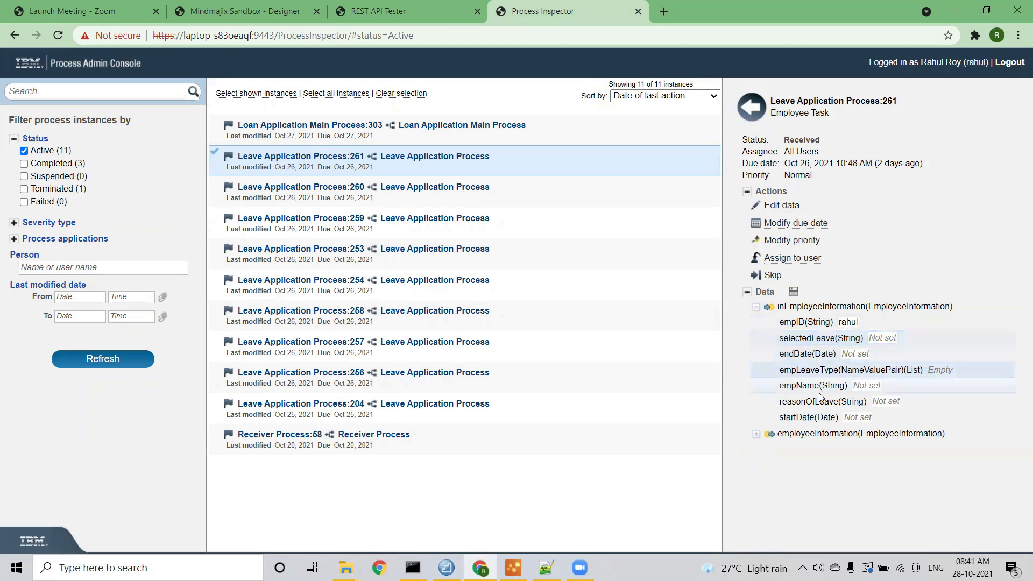
left_click(375, 21)
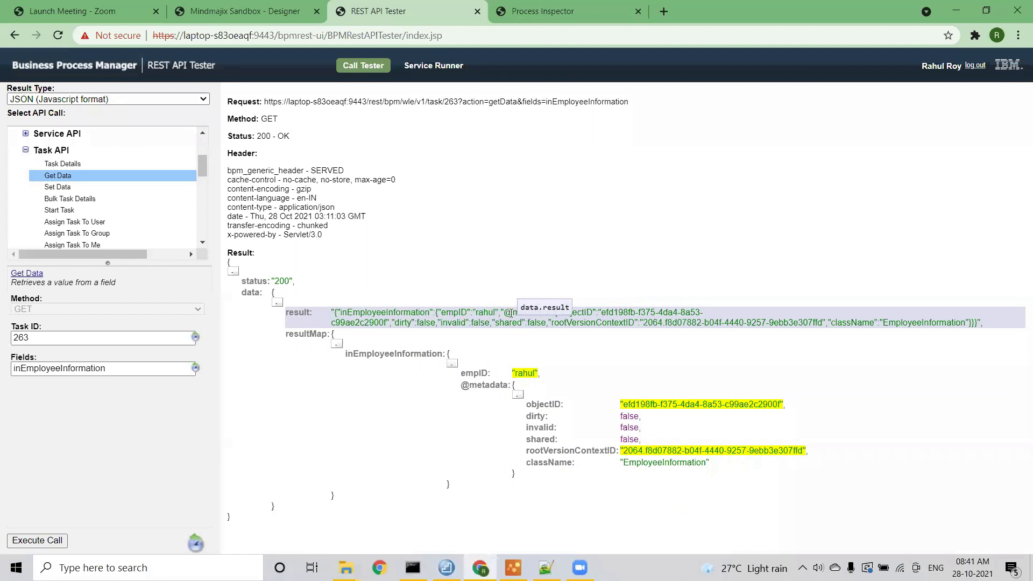
left_click_drag(495, 313, 442, 313)
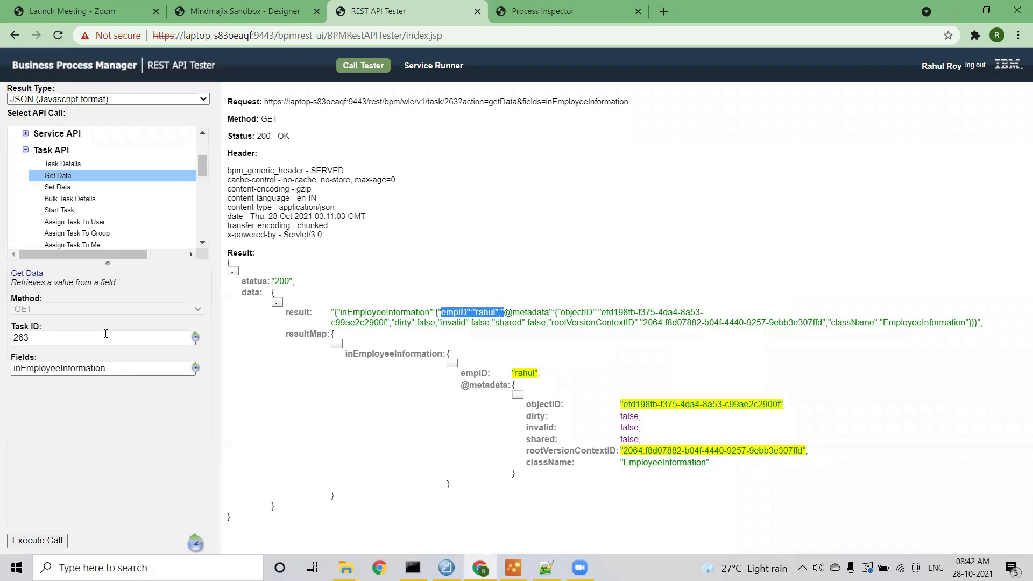
Select the Task API's Set Data call and check which inEmployeeInformation fields can be set in Process Inspector.
left_click(48, 189)
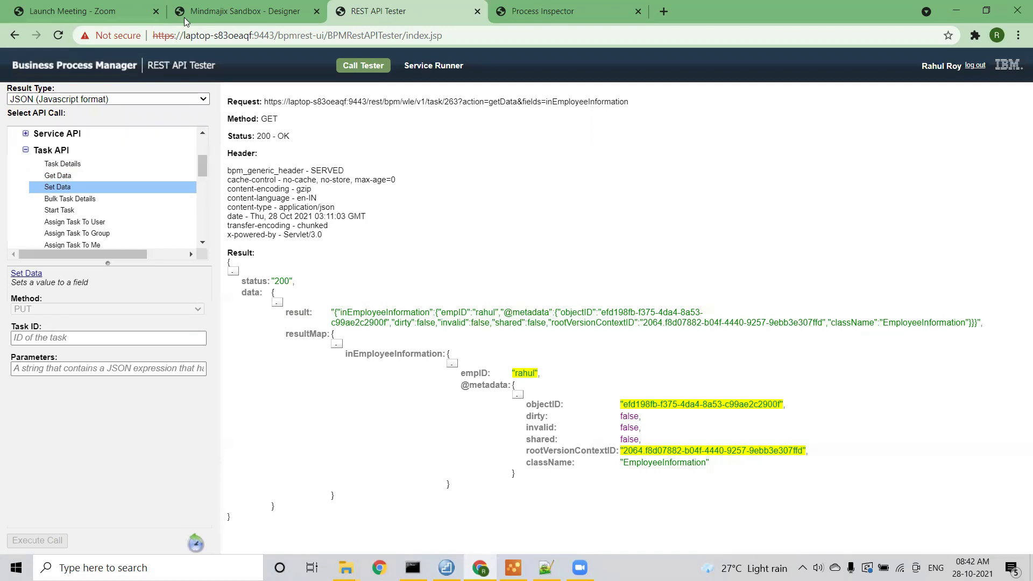
left_click(555, 24)
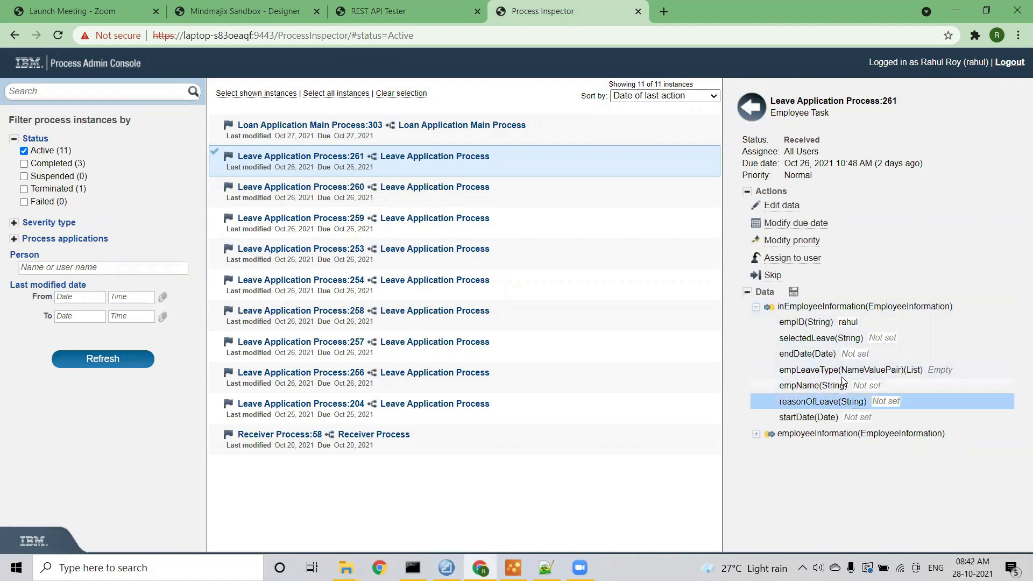
left_click(881, 338)
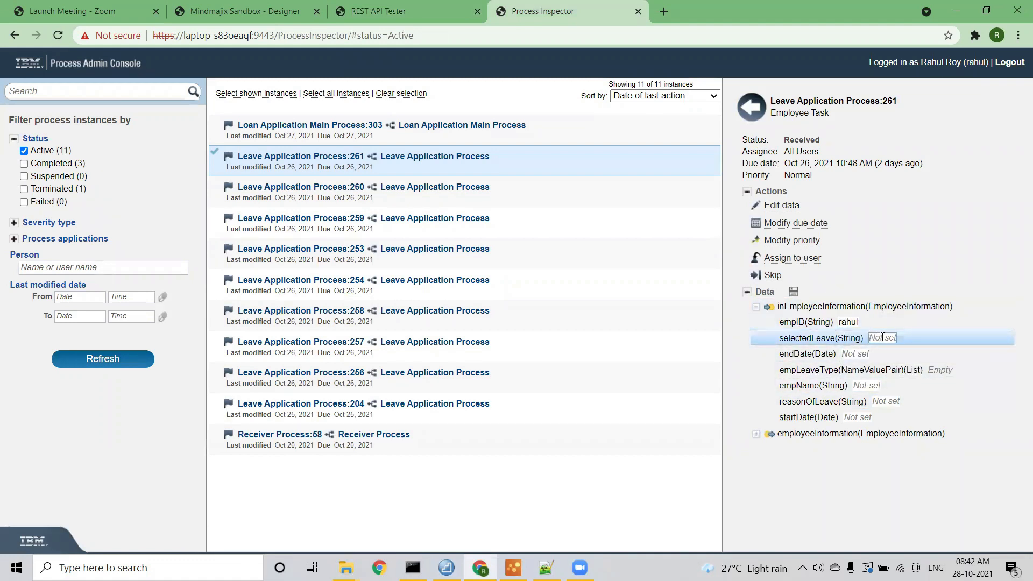
left_click(859, 354)
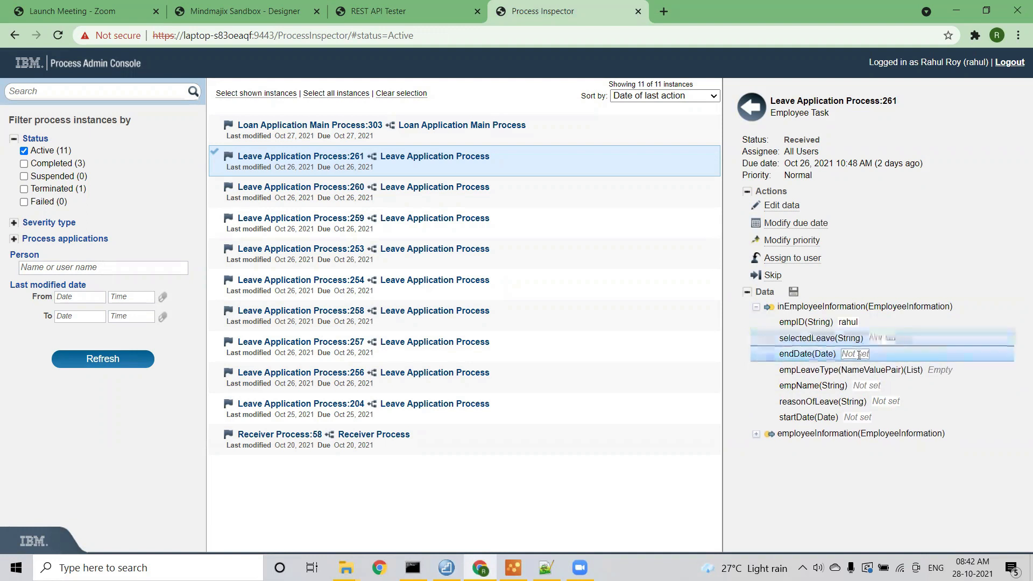
left_click(886, 339)
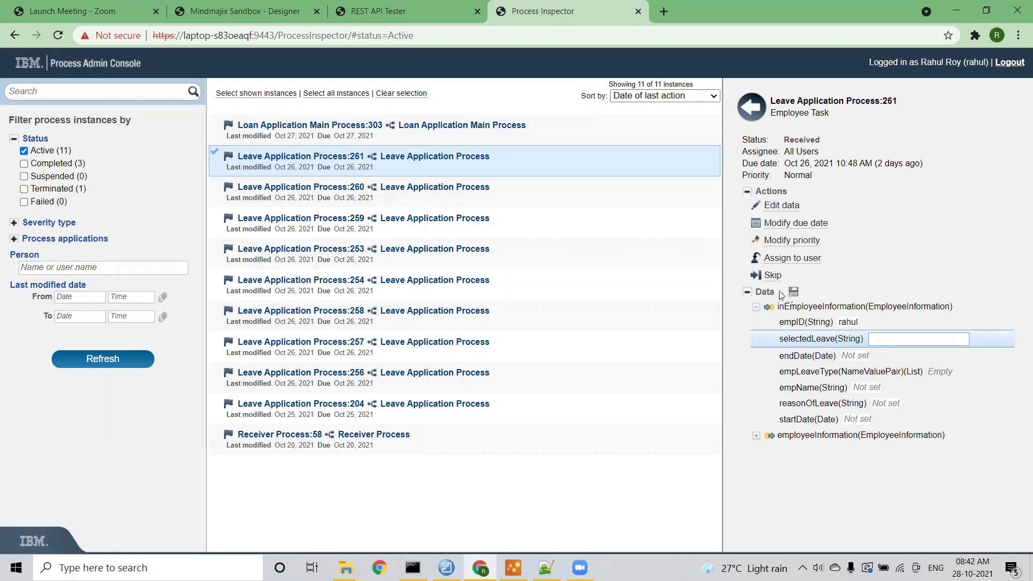
Return to the Set Data call's Parameters and find the sample employeeInformation JSON in Notepad++ as an example of their format.
left_click(394, 23)
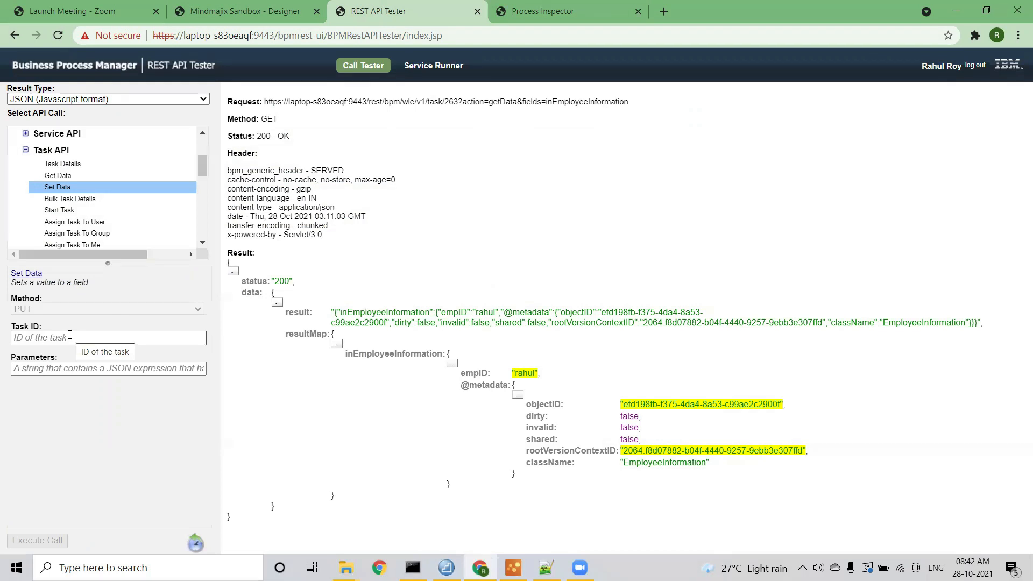
left_click(67, 369)
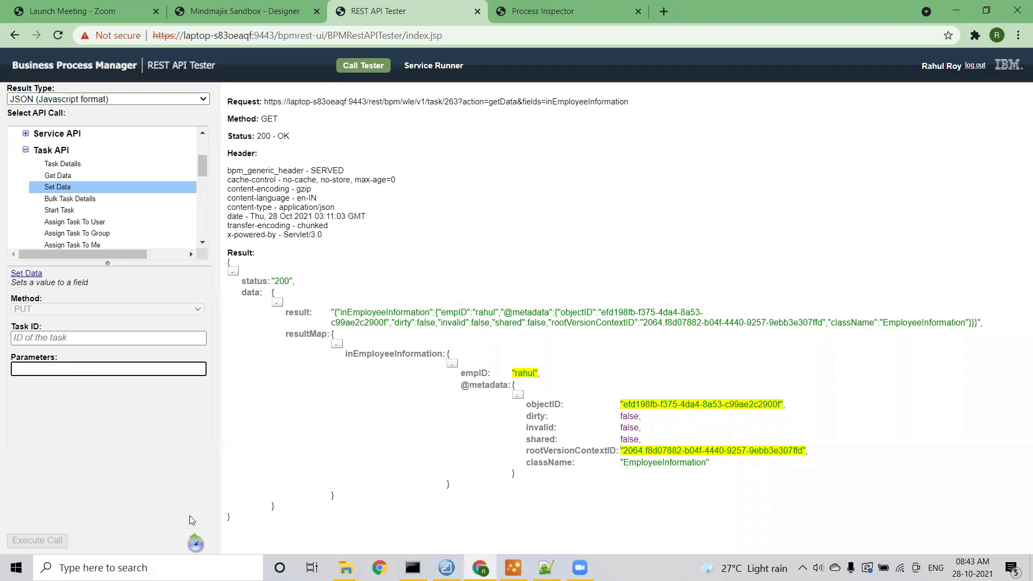
left_click(546, 567)
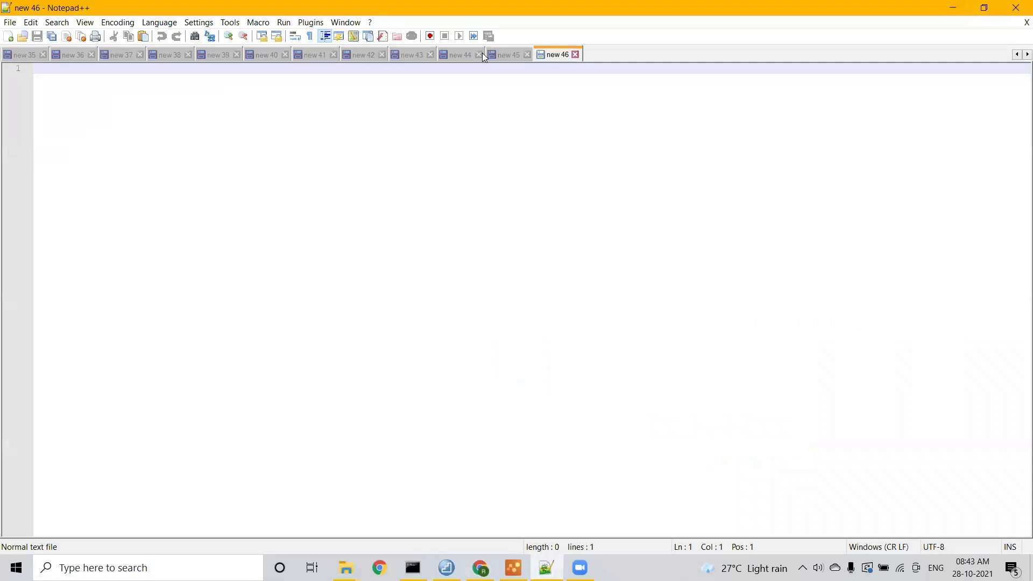
left_click(503, 53)
left_click(458, 54)
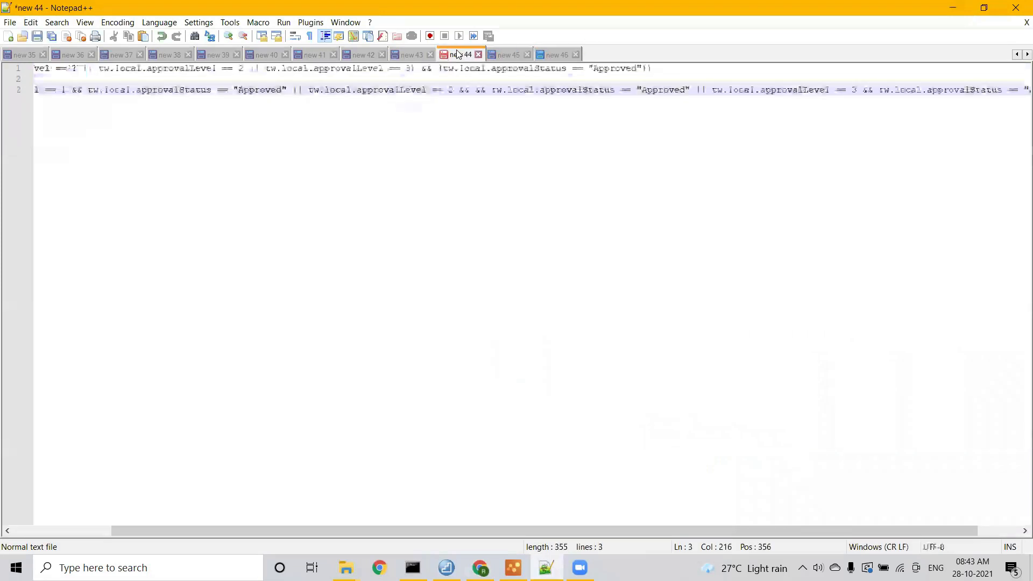
left_click(412, 53)
left_click_drag(66, 136, 39, 70)
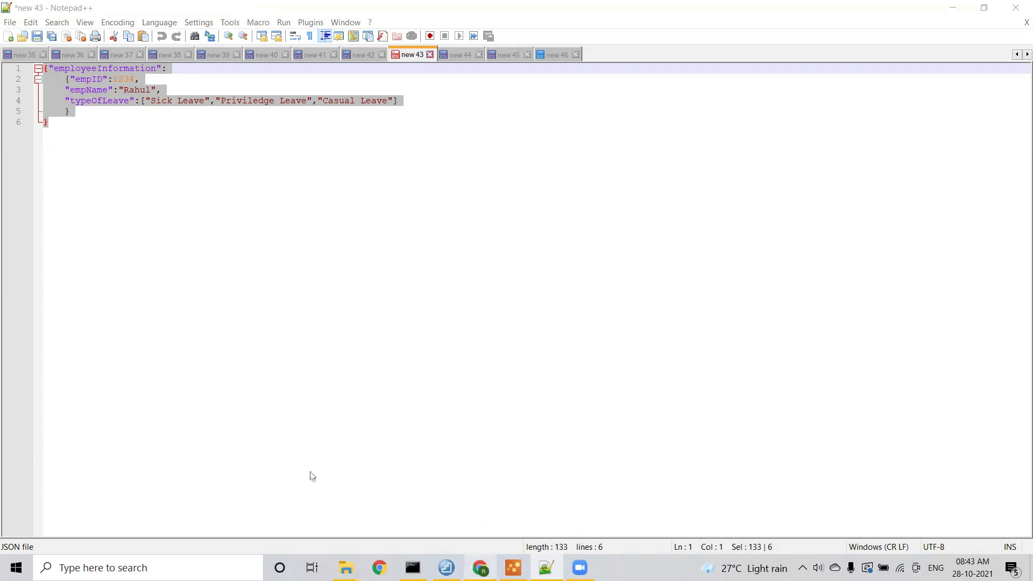
Switch back to the REST API Tester and select the Task API's Bulk Task Details call.
left_click(481, 568)
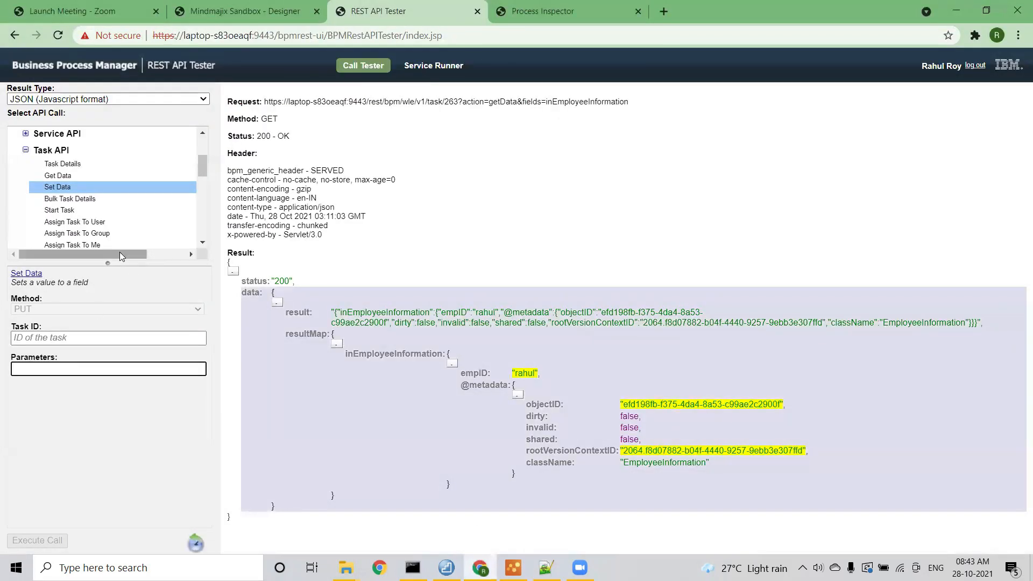
left_click(75, 200)
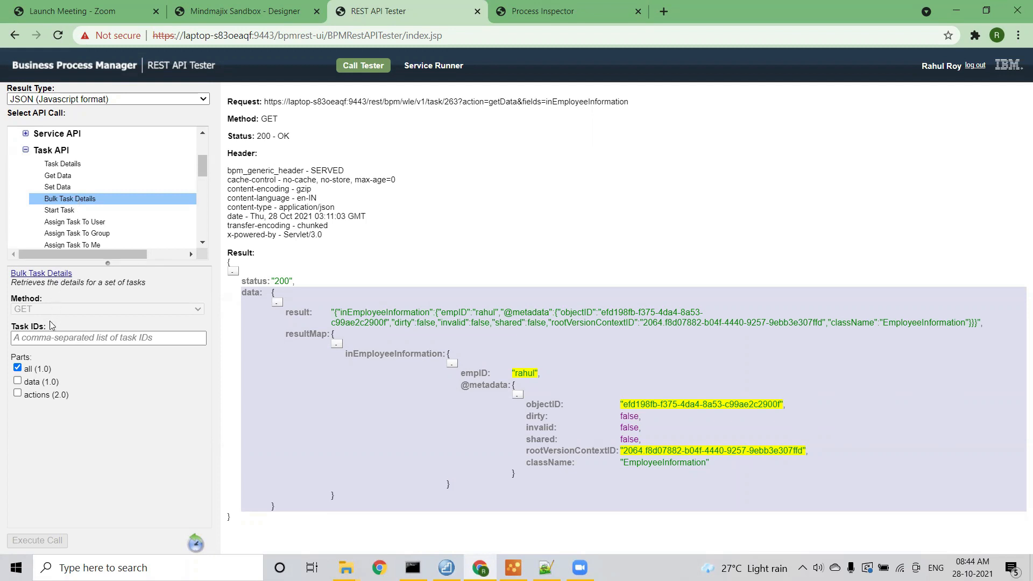
left_click(47, 337)
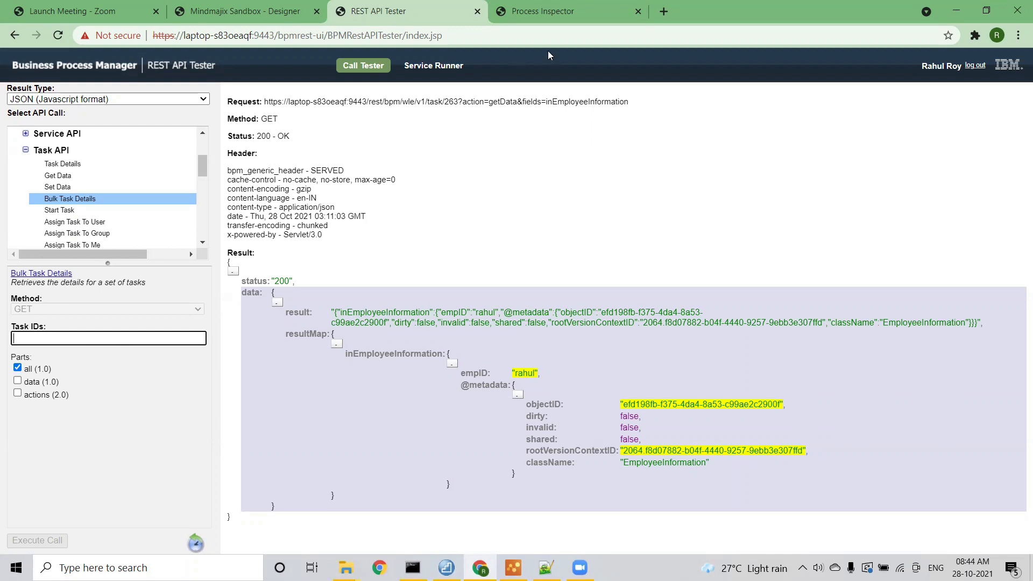
Look up the Employee Task ID of Leave Application Process:261 in Process Inspector and enter 263 in the Bulk Task Details call's Task IDs.
left_click(535, 21)
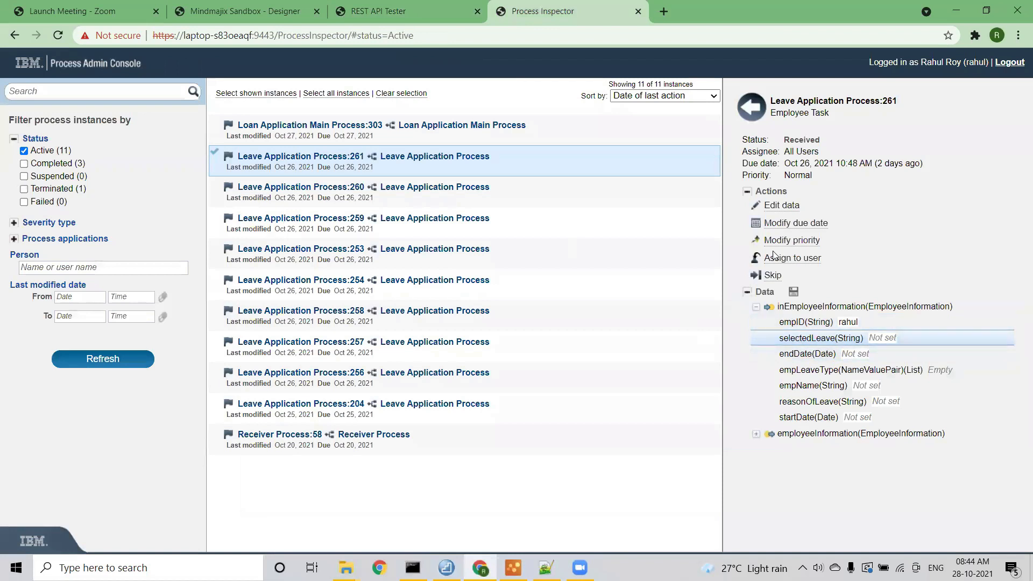
left_click(552, 143)
left_click(532, 161)
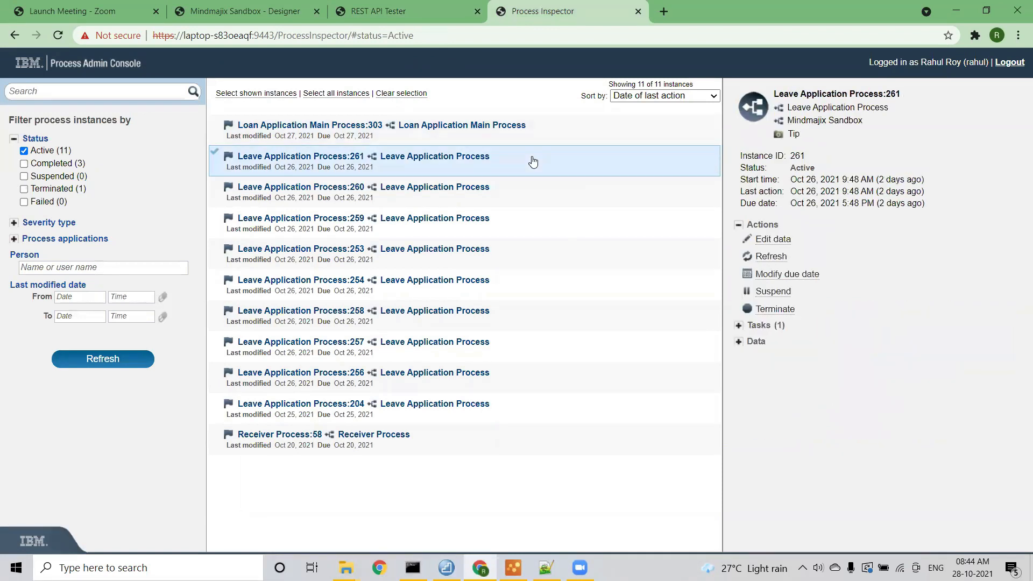
left_click(740, 326)
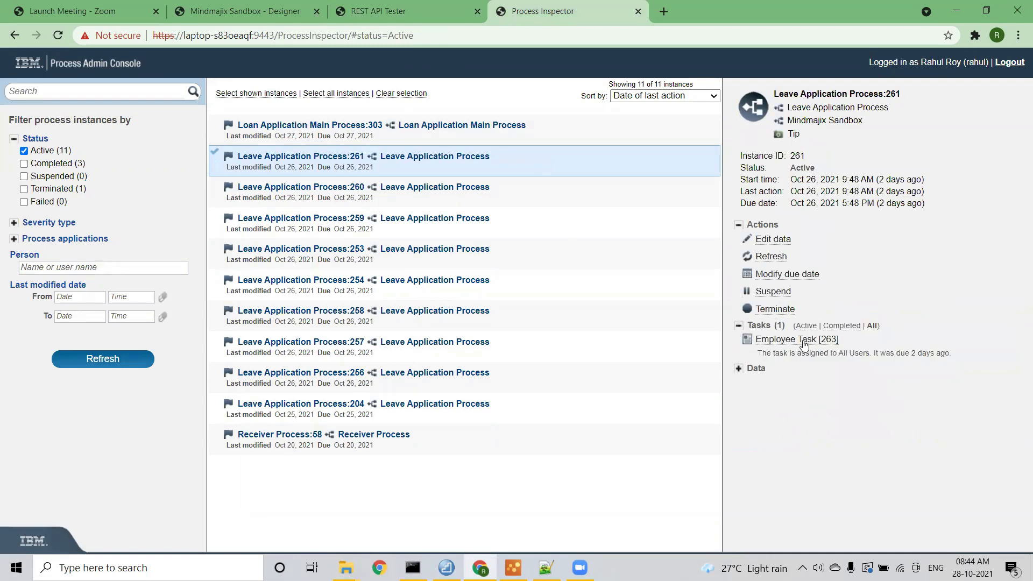
left_click(393, 11)
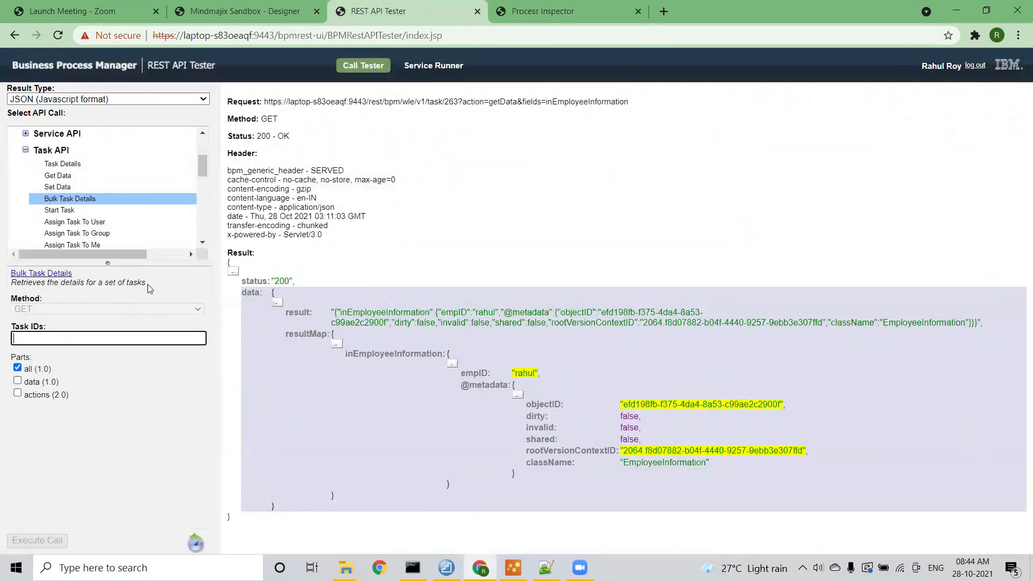
type("263")
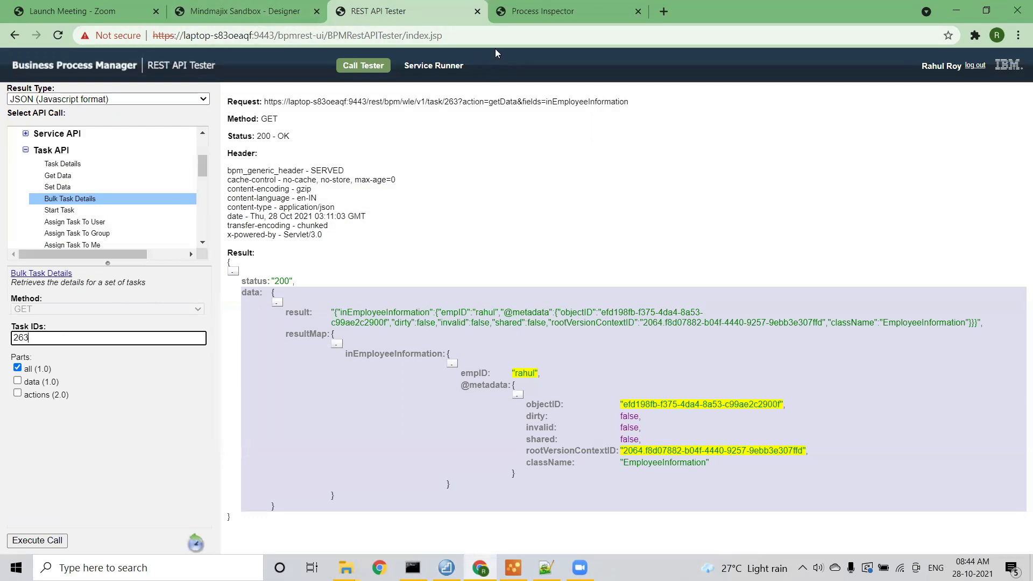
Look up the Employee Task ID of Leave Application Process:260 in Process Inspector and add 262 to the Bulk Task Details call's Task IDs.
left_click(518, 21)
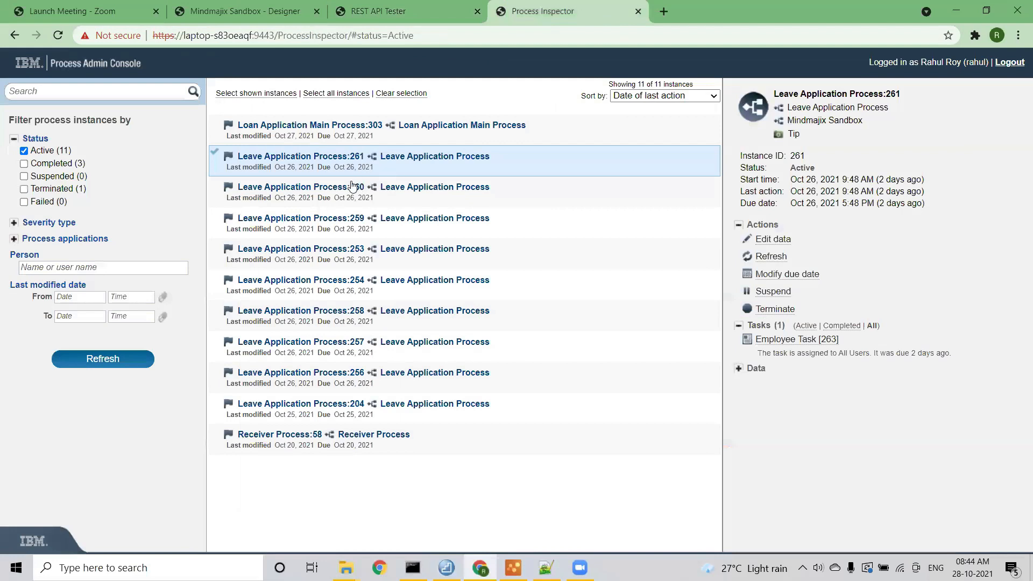
left_click(330, 196)
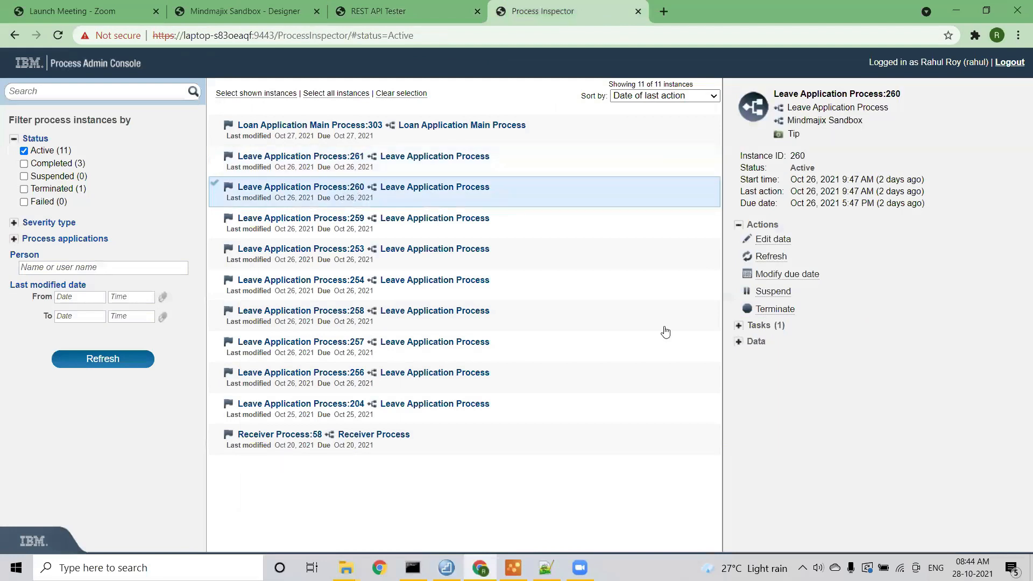
left_click(738, 326)
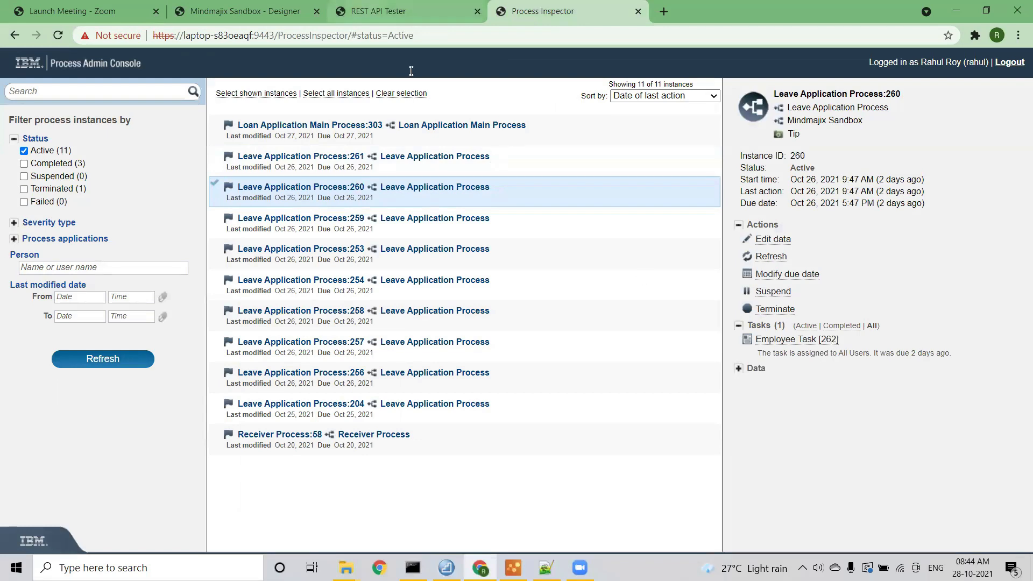
left_click(387, 12)
type(",262")
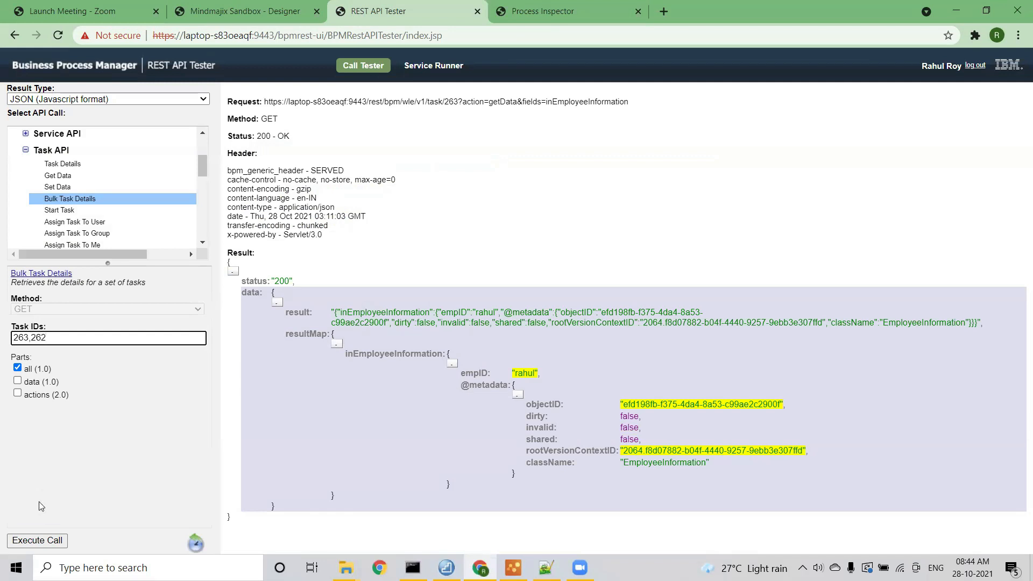
Execute the Bulk Task Details call for tasks 263 and 262 and review the details returned for each task.
left_click(32, 539)
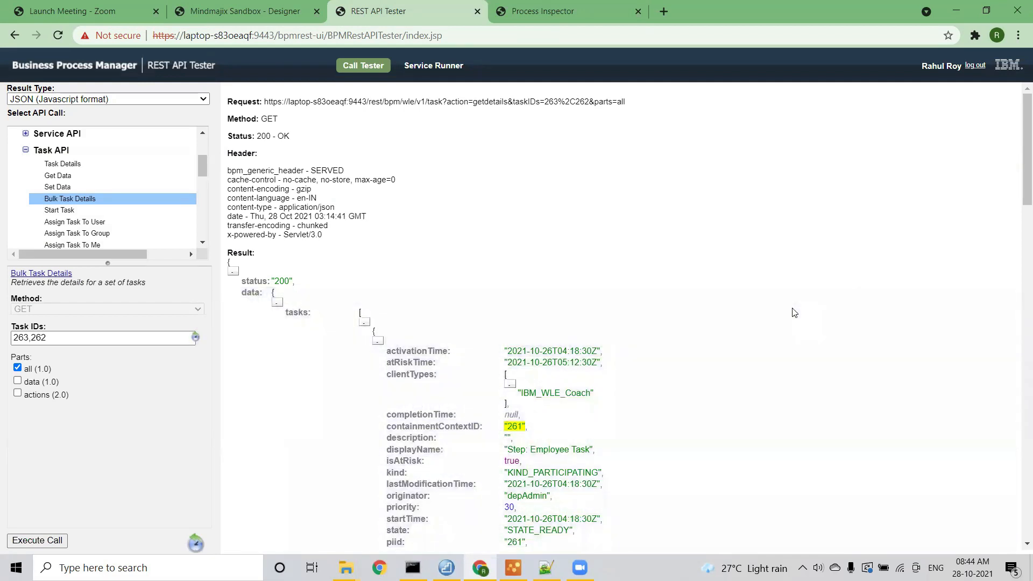
scroll(1018, 180, "down", 1)
scroll(1018, 184, "down", 1)
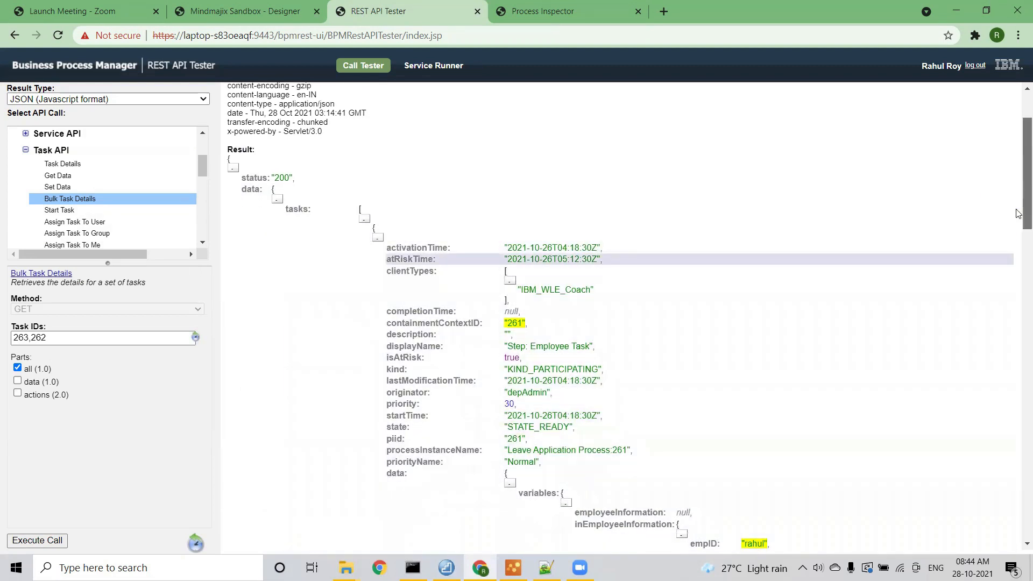
scroll(1018, 242, "down", 2)
left_click_drag(1019, 242, 1018, 325)
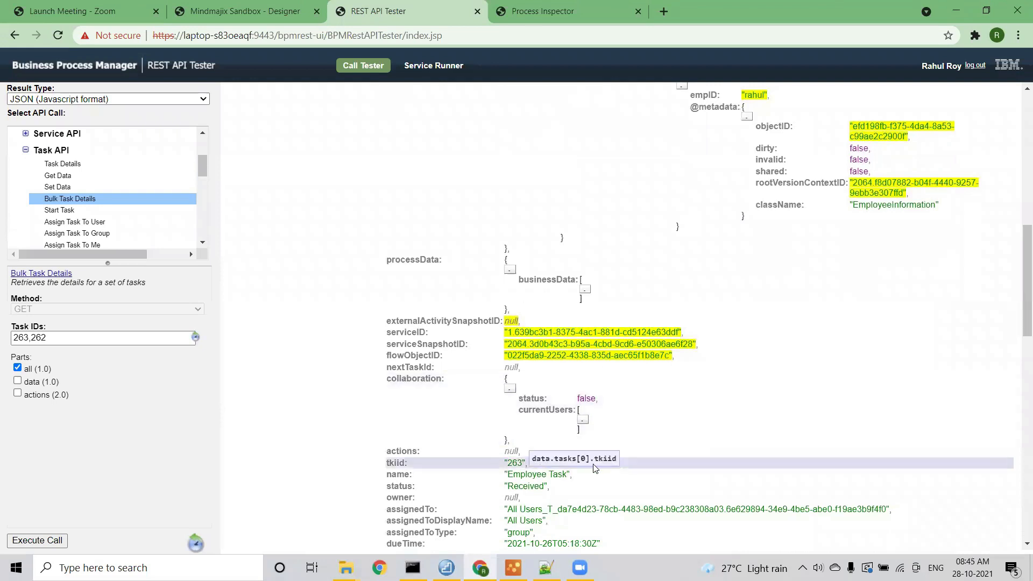
left_click_drag(1018, 325, 1018, 498)
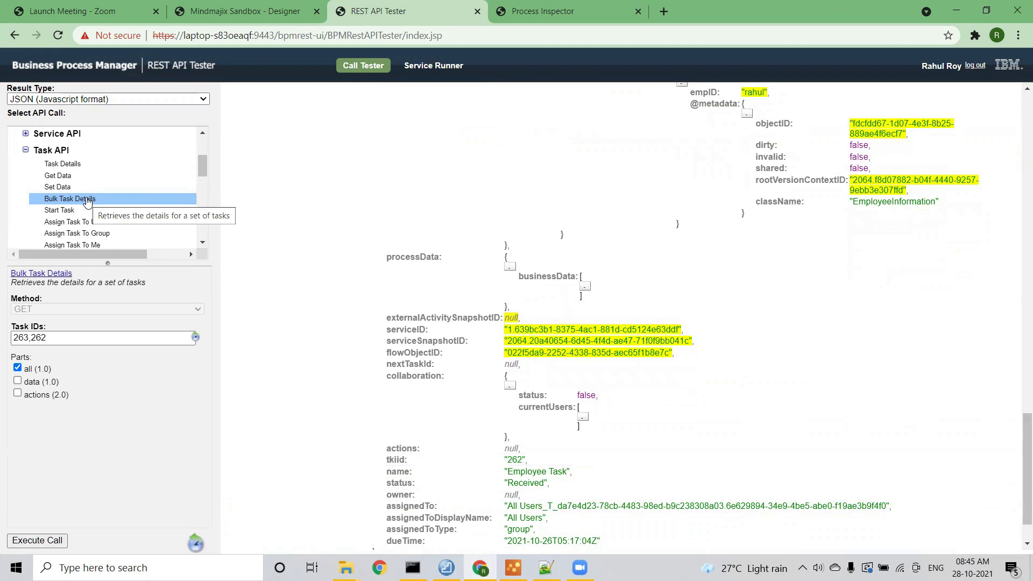
Look through the Task API calls listed after Bulk Task Details, such as the assign, due date and priority calls.
left_click(61, 335)
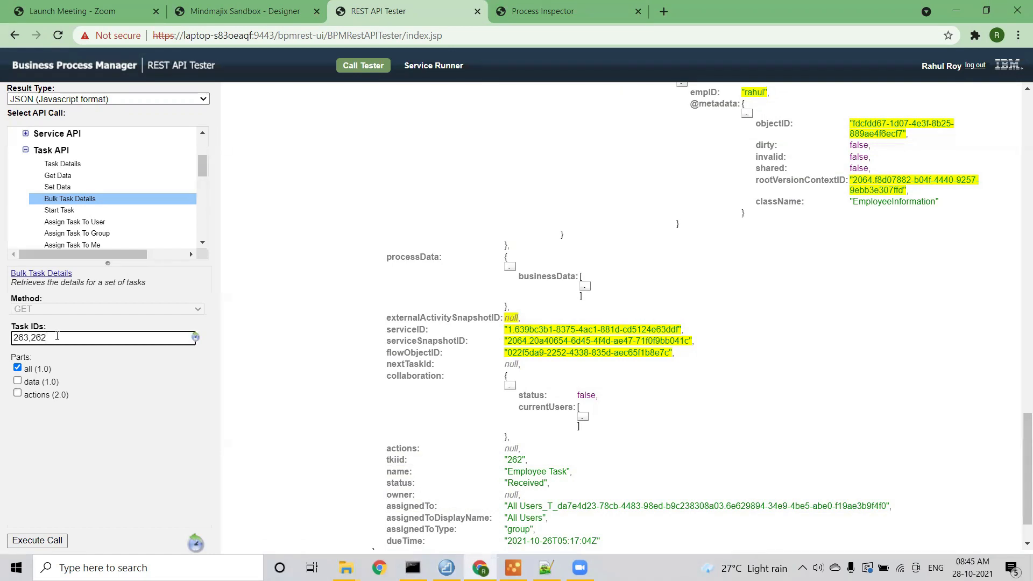
left_click(203, 244)
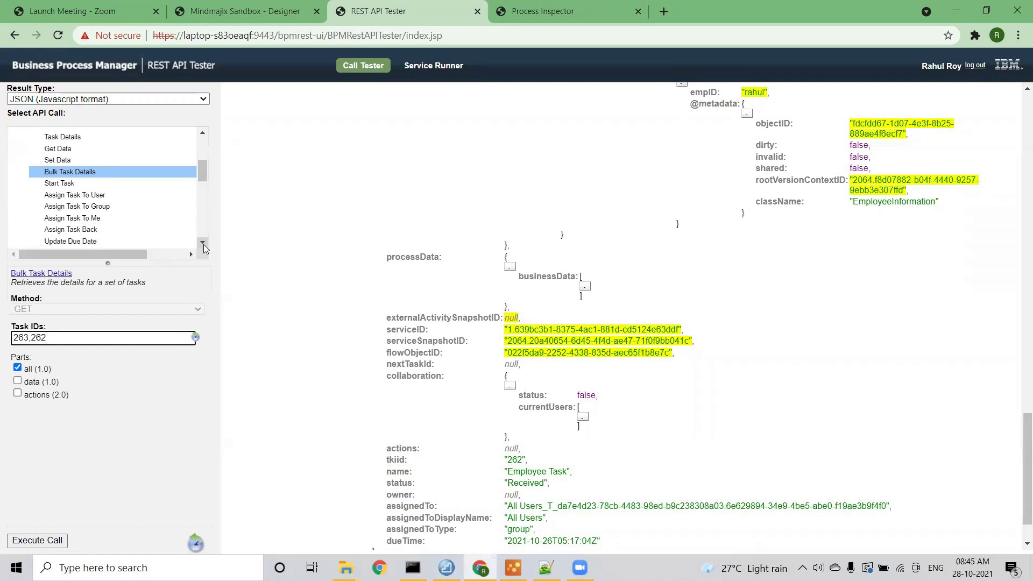
left_click(203, 244)
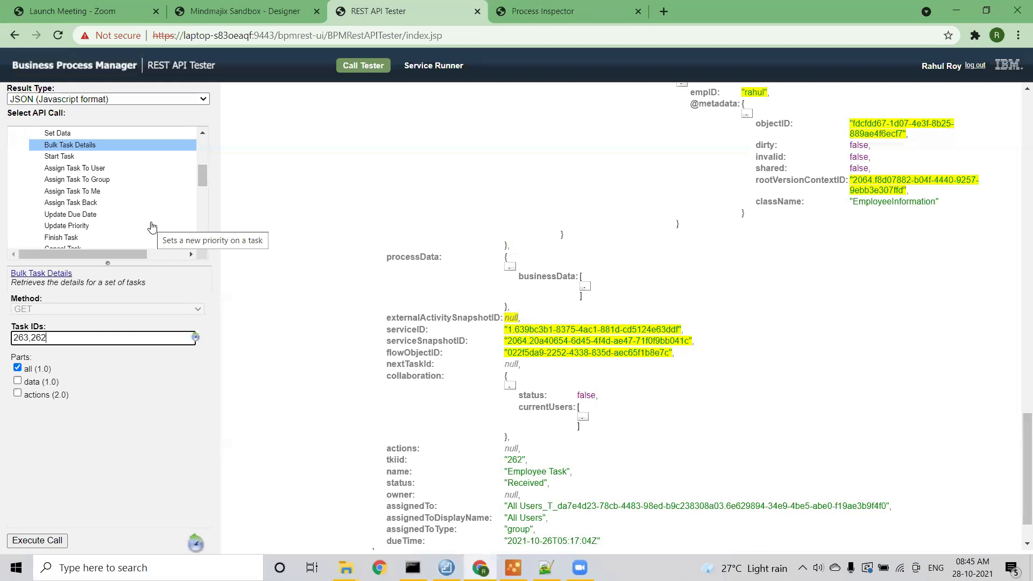